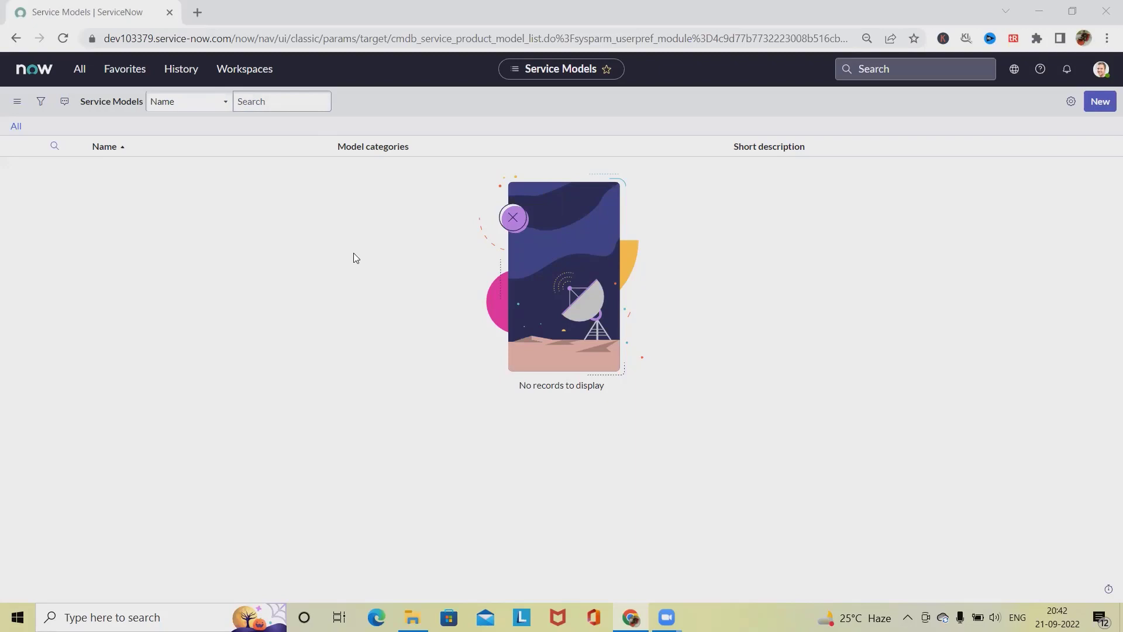
Step: Go to the Service Models list and start a new service model record
{"action": "left_click", "coordinate": [79, 70]}
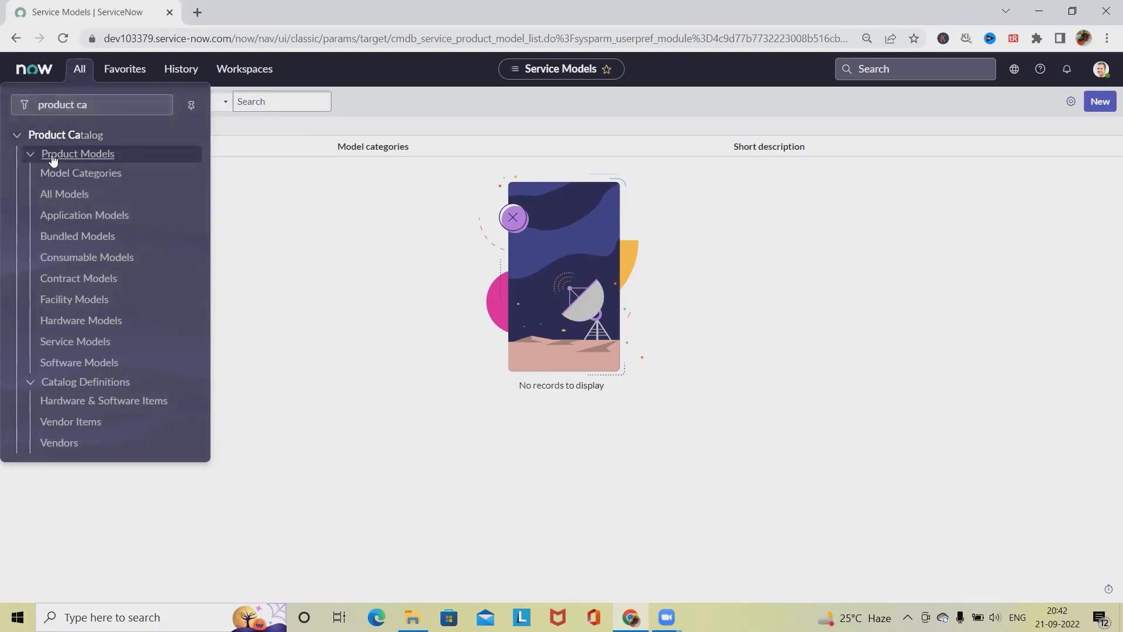
{"action": "left_click", "coordinate": [72, 345]}
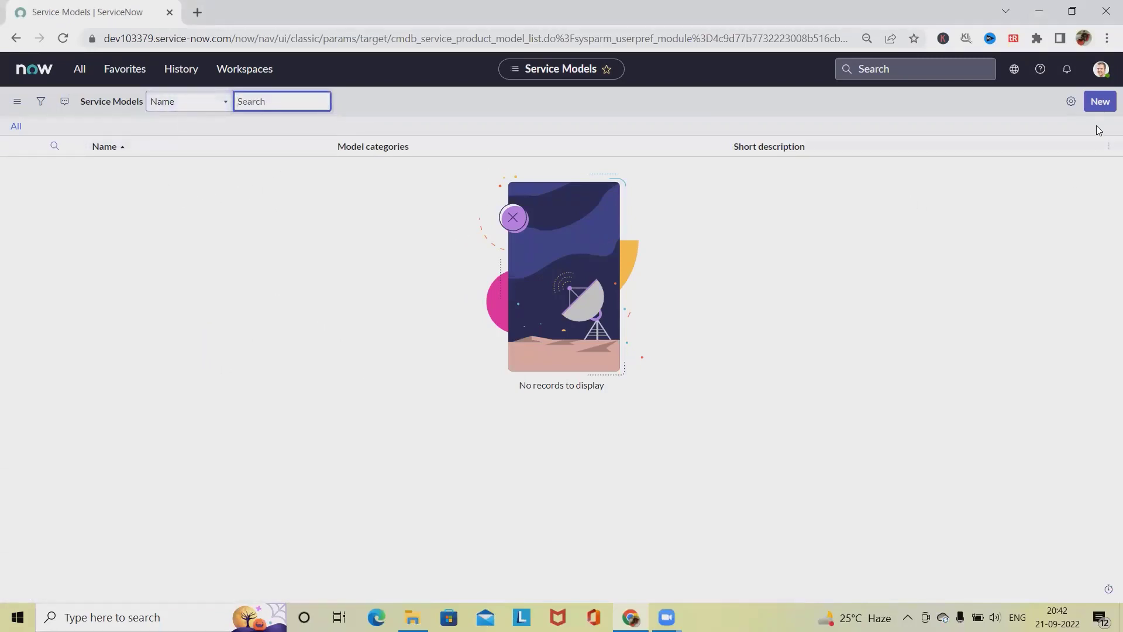
{"action": "left_click", "coordinate": [1089, 107]}
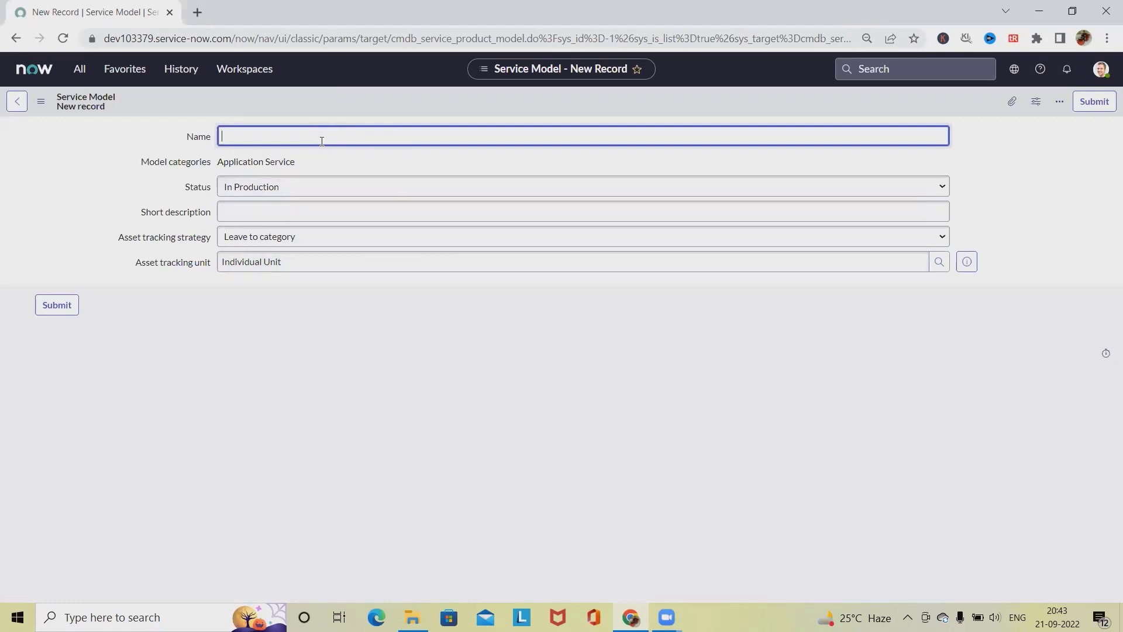
Step: Name it 'Test Model', keep status In Production and strategy Leave to category, and submit
{"action": "type", "text": "t"}
{"action": "type", "text": " Moe"}
{"action": "type", "text": "el"}
{"action": "left_click", "coordinate": [414, 190]}
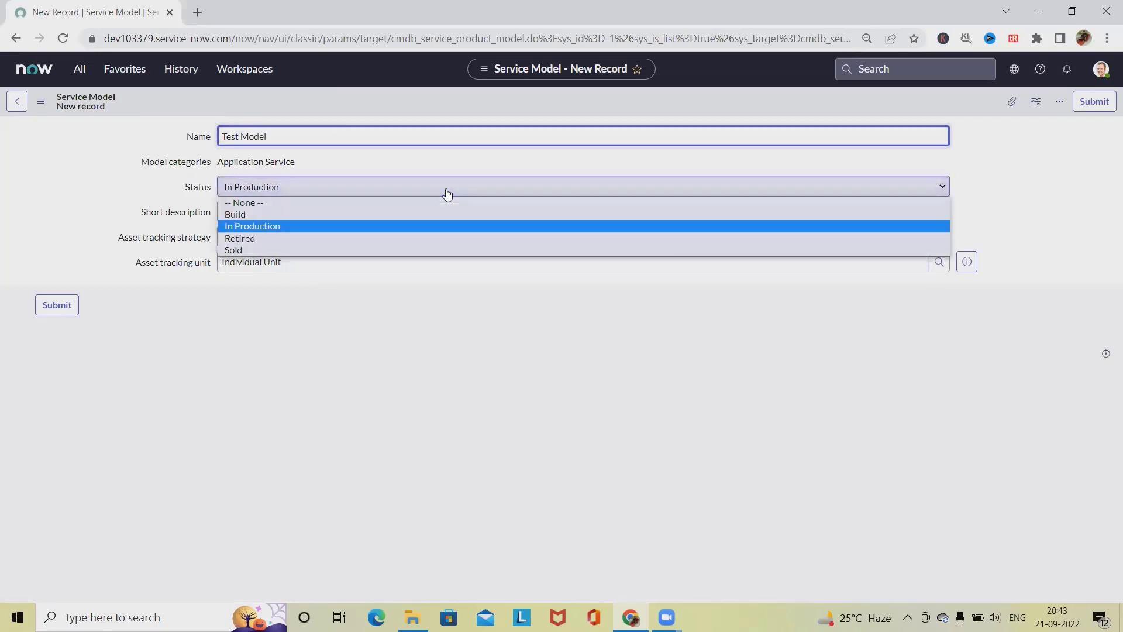
{"action": "left_click", "coordinate": [334, 214]}
{"action": "left_click", "coordinate": [269, 186]}
{"action": "left_click", "coordinate": [269, 227]}
{"action": "left_click", "coordinate": [377, 239]}
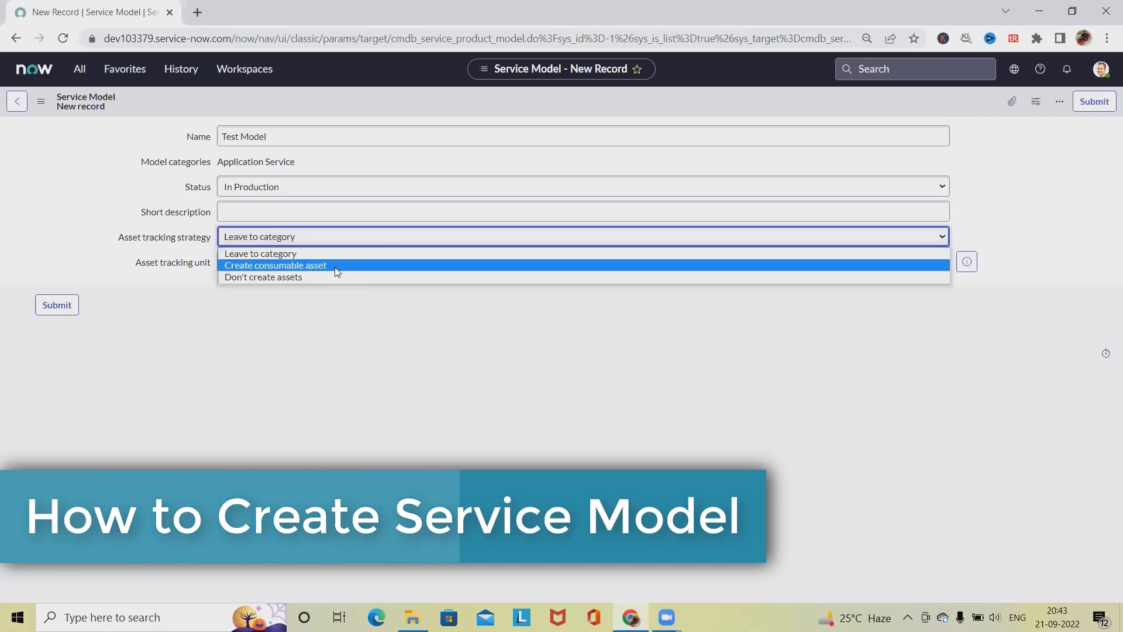
{"action": "left_click", "coordinate": [291, 255]}
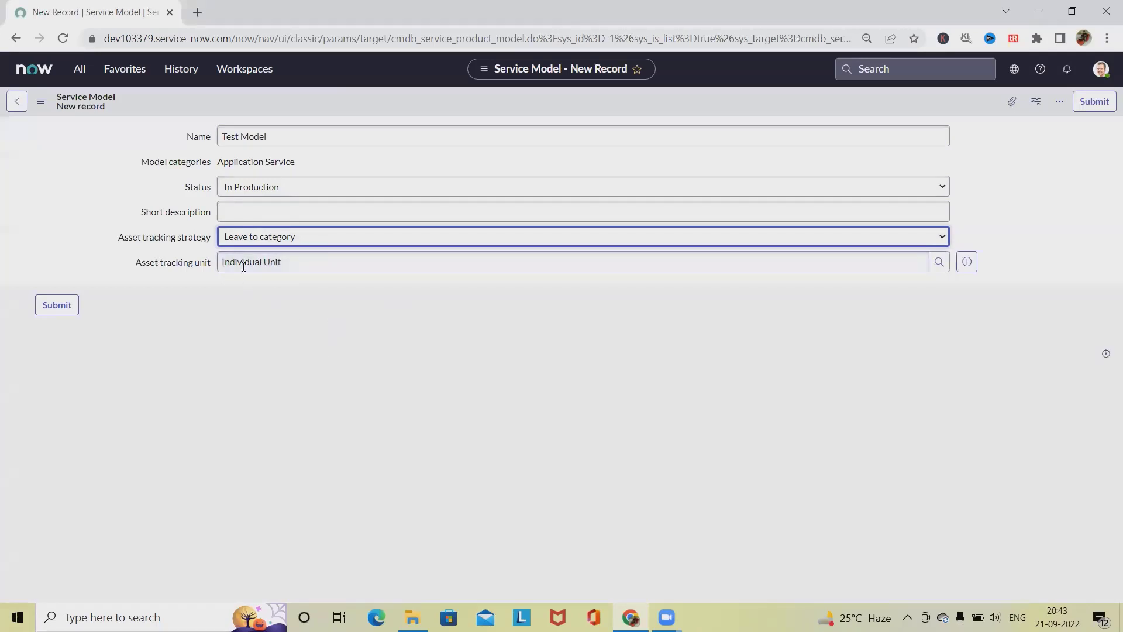
{"action": "left_click", "coordinate": [59, 307]}
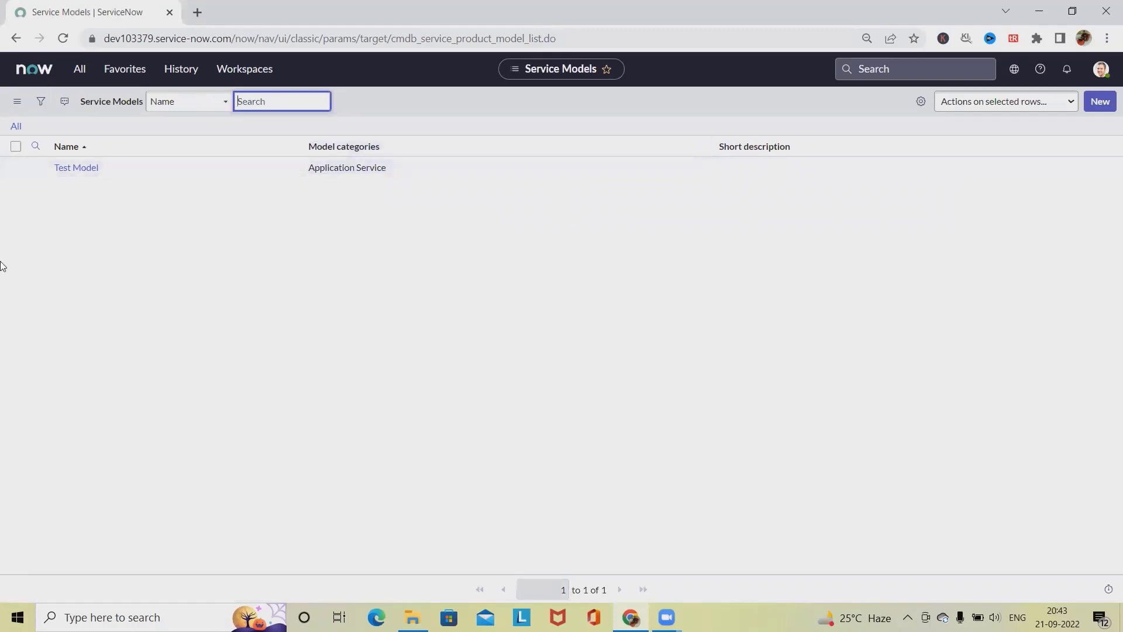
Step: Open the saved Test Model record from the Service Models list
{"action": "left_click", "coordinate": [73, 168]}
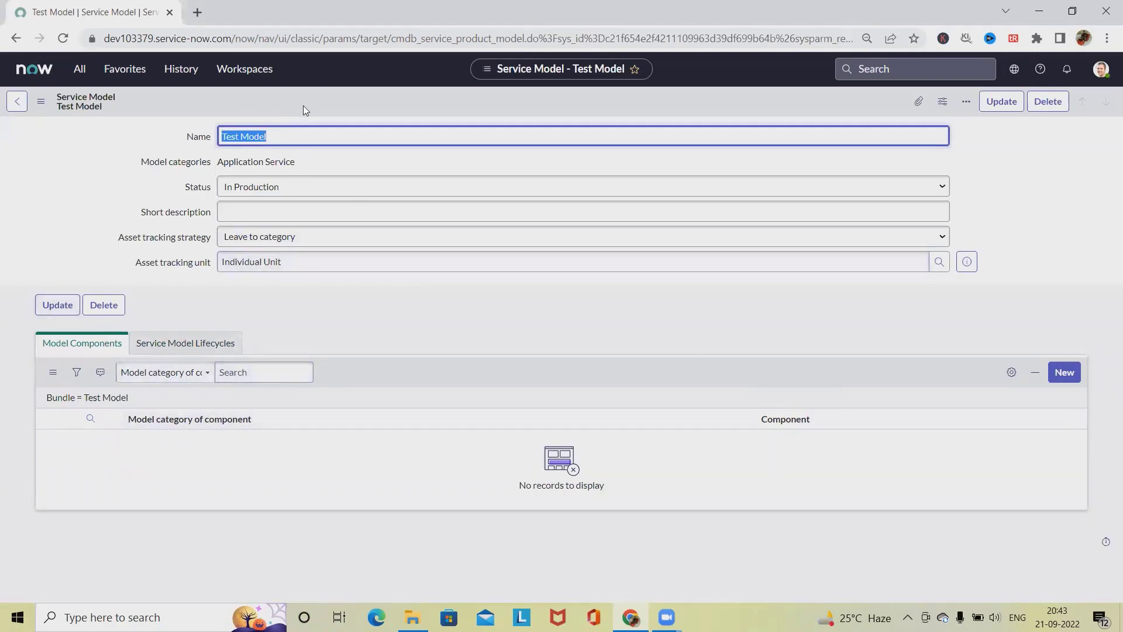
{"action": "left_click", "coordinate": [279, 139]}
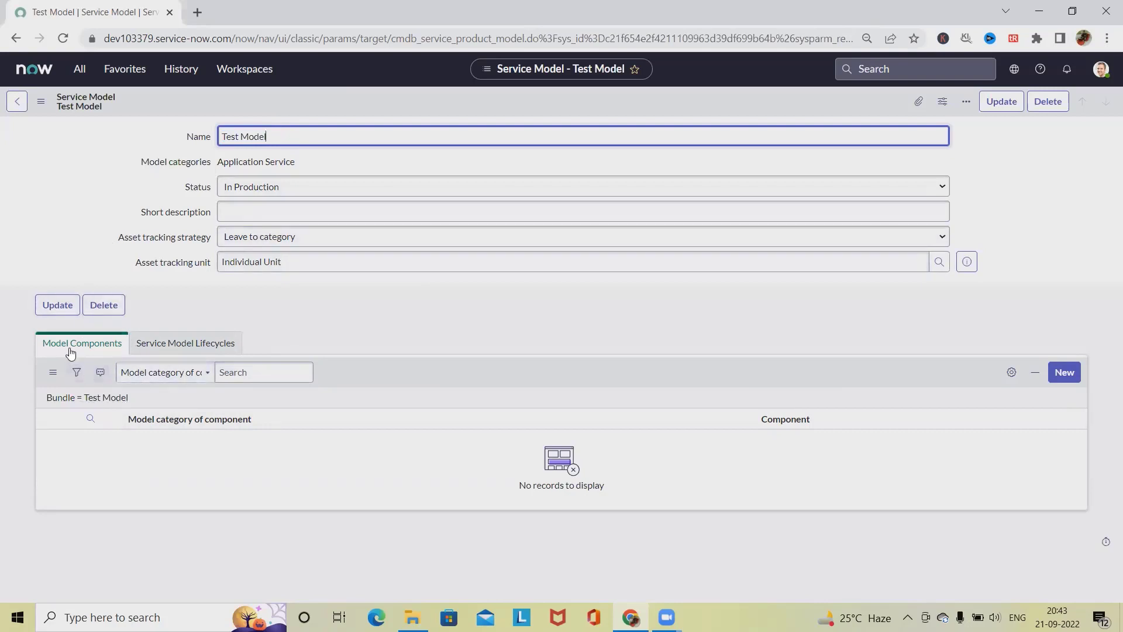
Step: Start a new Test Model component with category Accessory and check the empty product model list
{"action": "left_click", "coordinate": [1063, 374]}
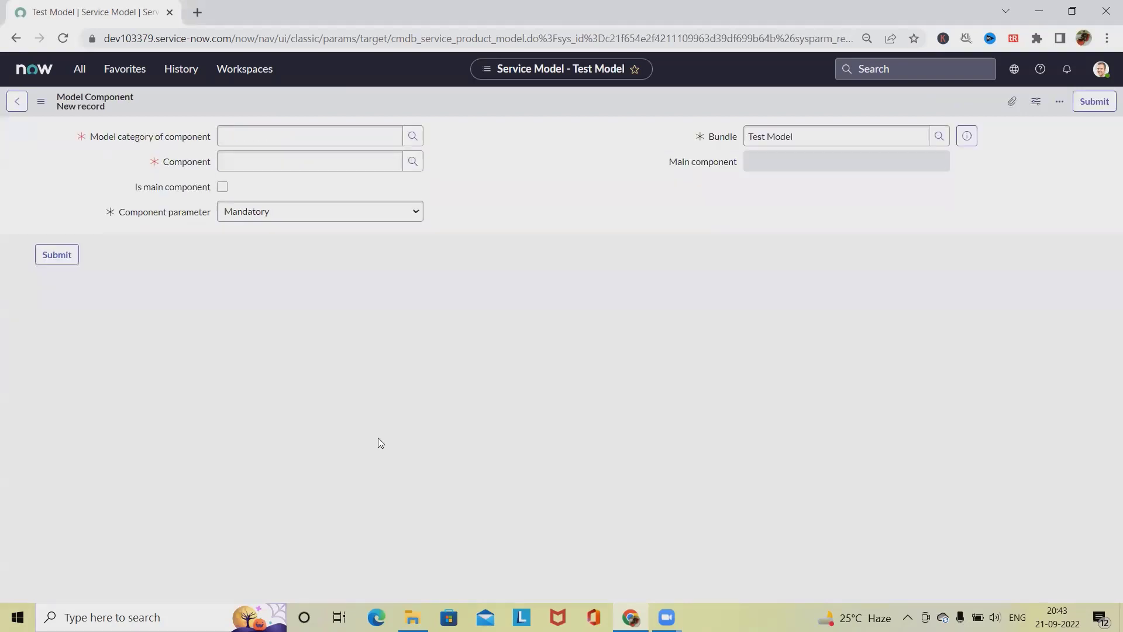
{"action": "left_click", "coordinate": [417, 134]}
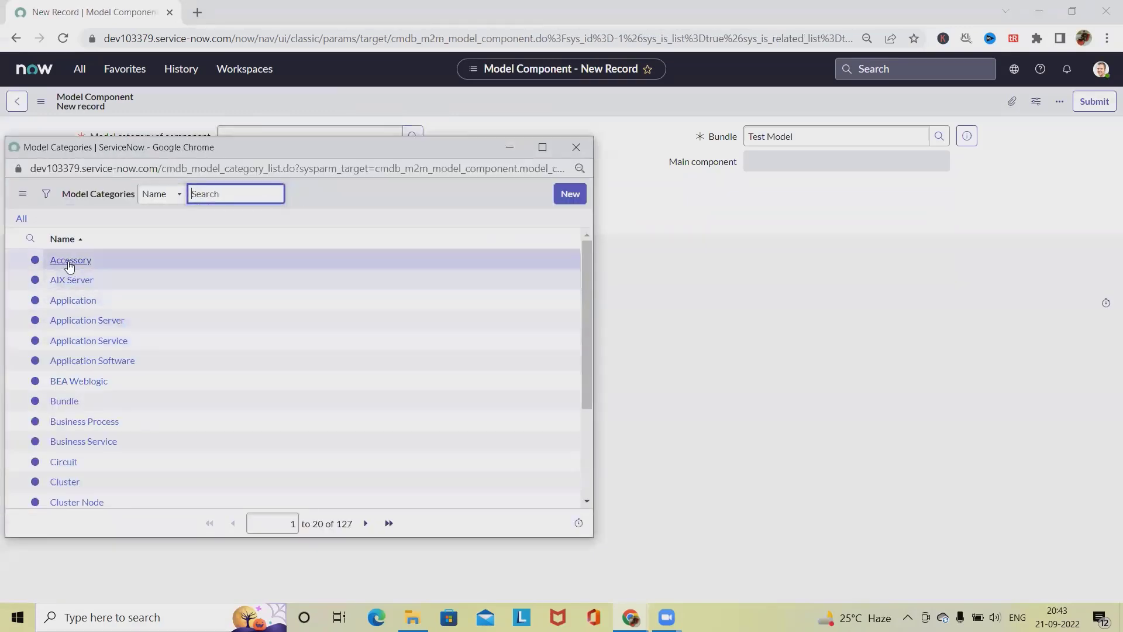
{"action": "left_click", "coordinate": [70, 261]}
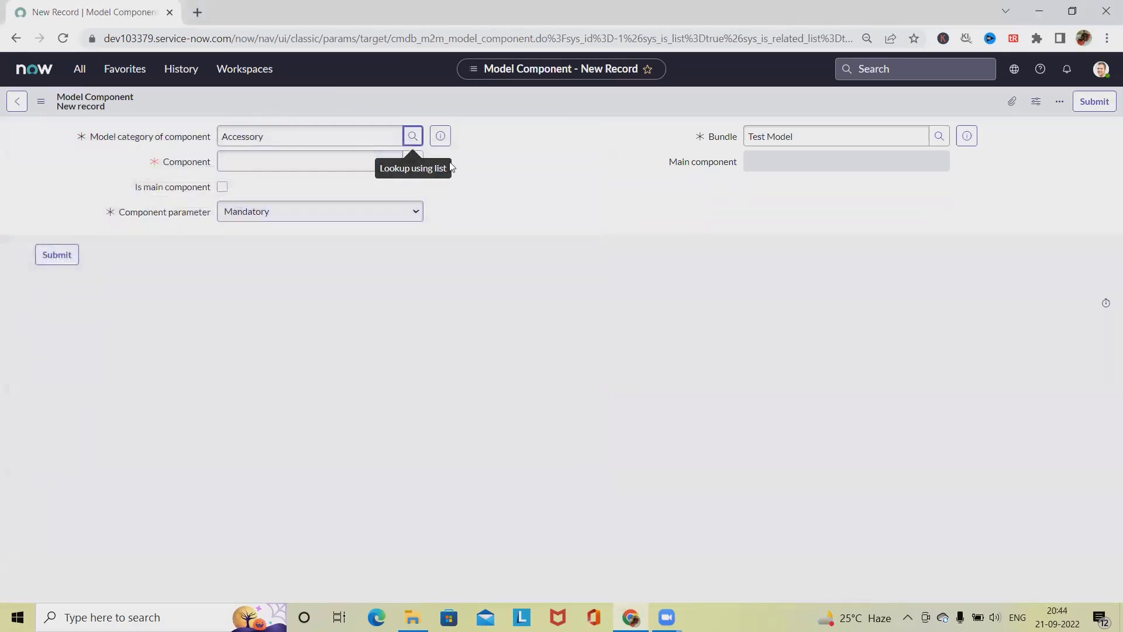
{"action": "left_click", "coordinate": [413, 162]}
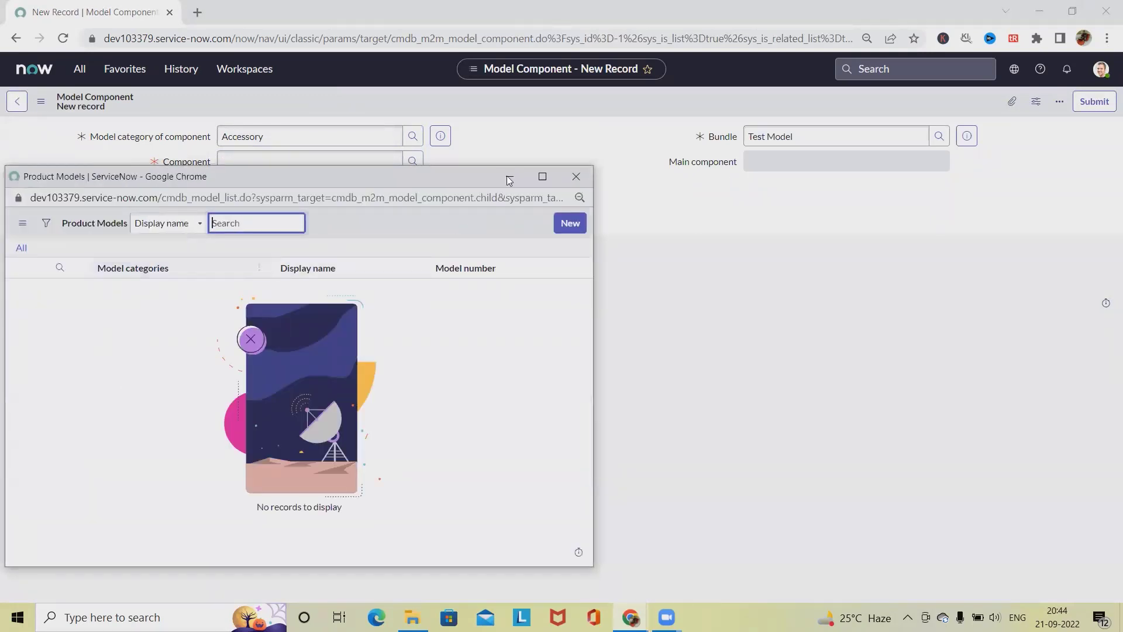
{"action": "left_click", "coordinate": [576, 177]}
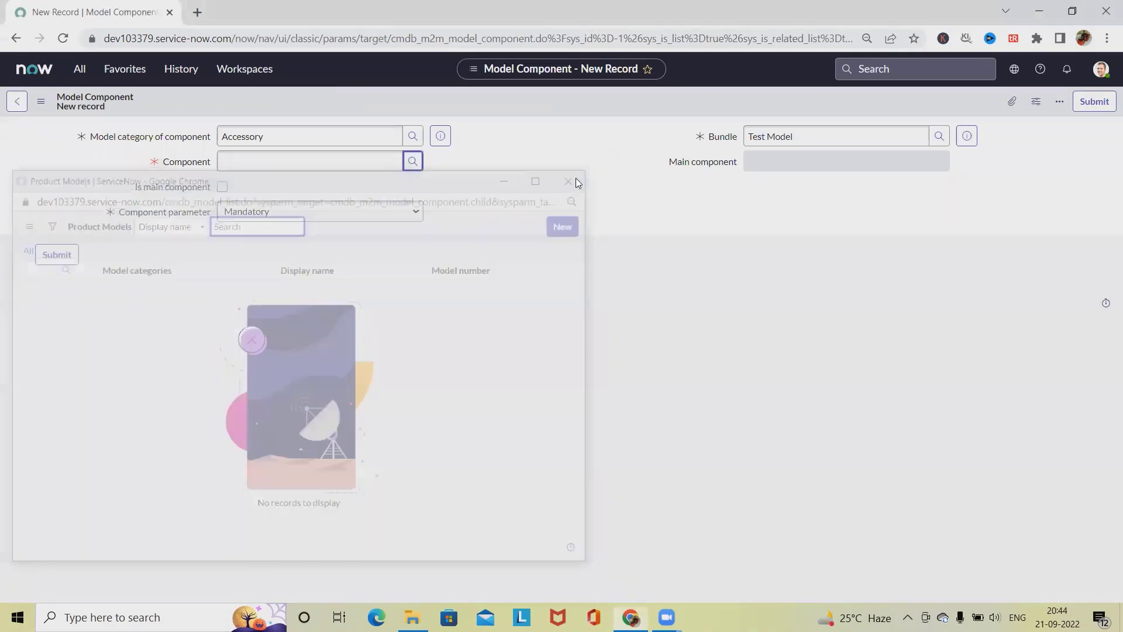
Step: Try submitting the component with 'ACE' entered as its Component
{"action": "left_click", "coordinate": [38, 257]}
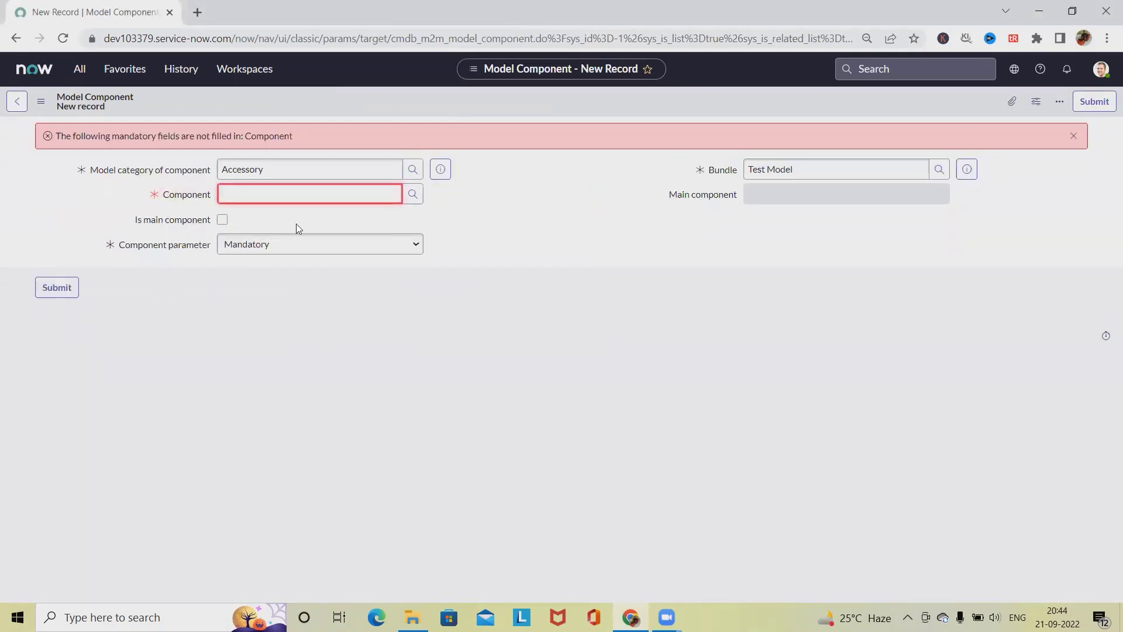
{"action": "type", "text": "ACE"}
{"action": "left_click", "coordinate": [46, 285]}
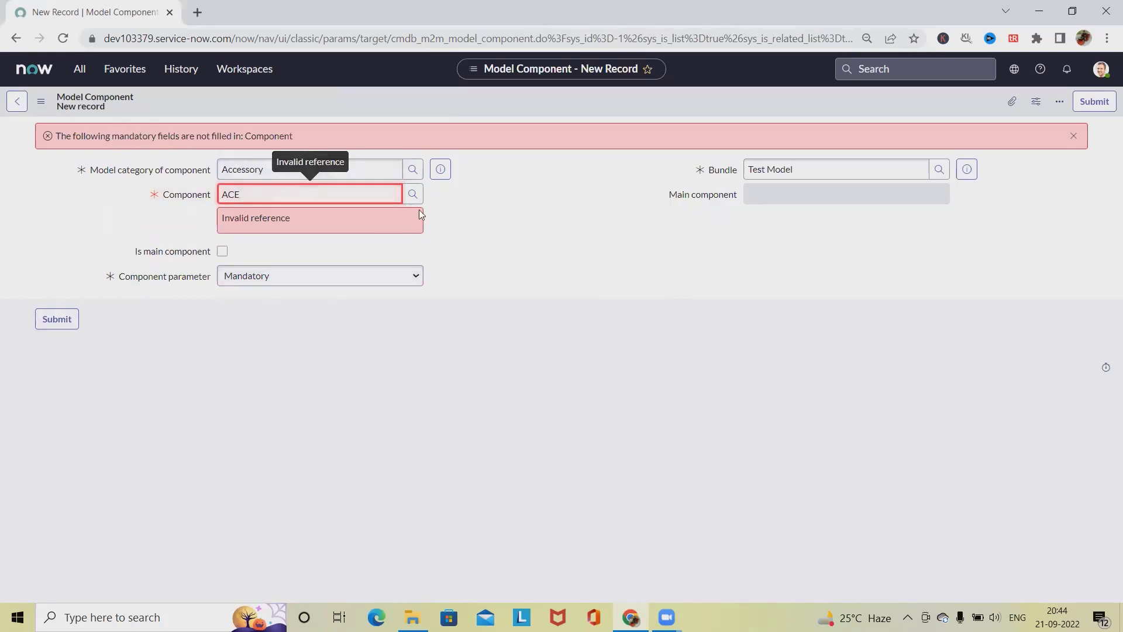
Step: Look up ACE product models and try creating a new bundle product model from the lookup
{"action": "left_click", "coordinate": [413, 193]}
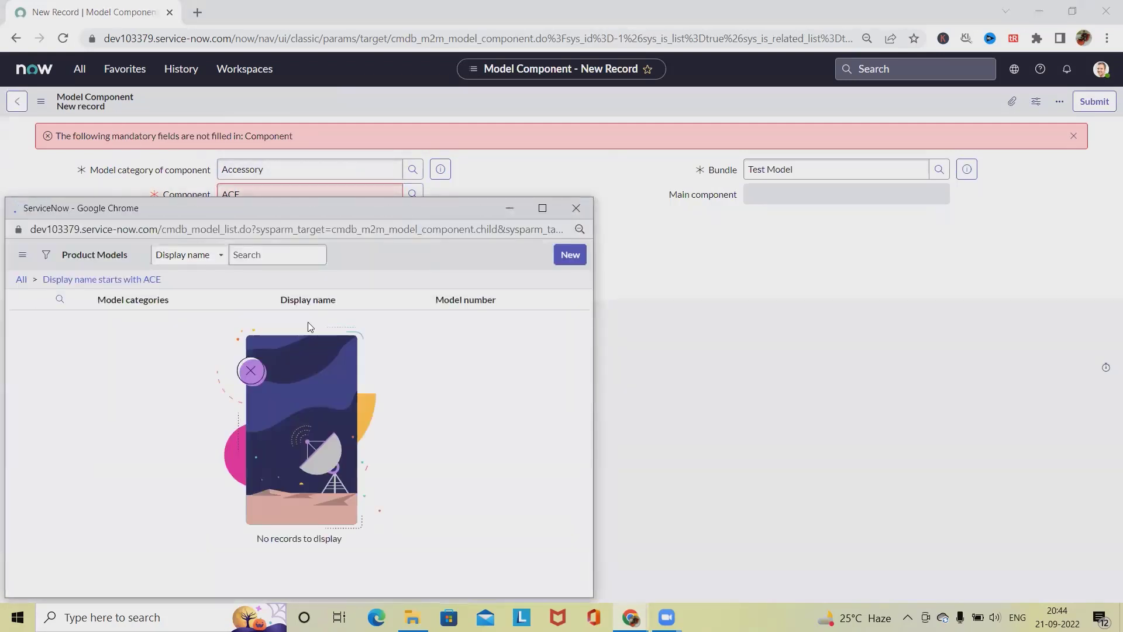
{"action": "left_click", "coordinate": [568, 259]}
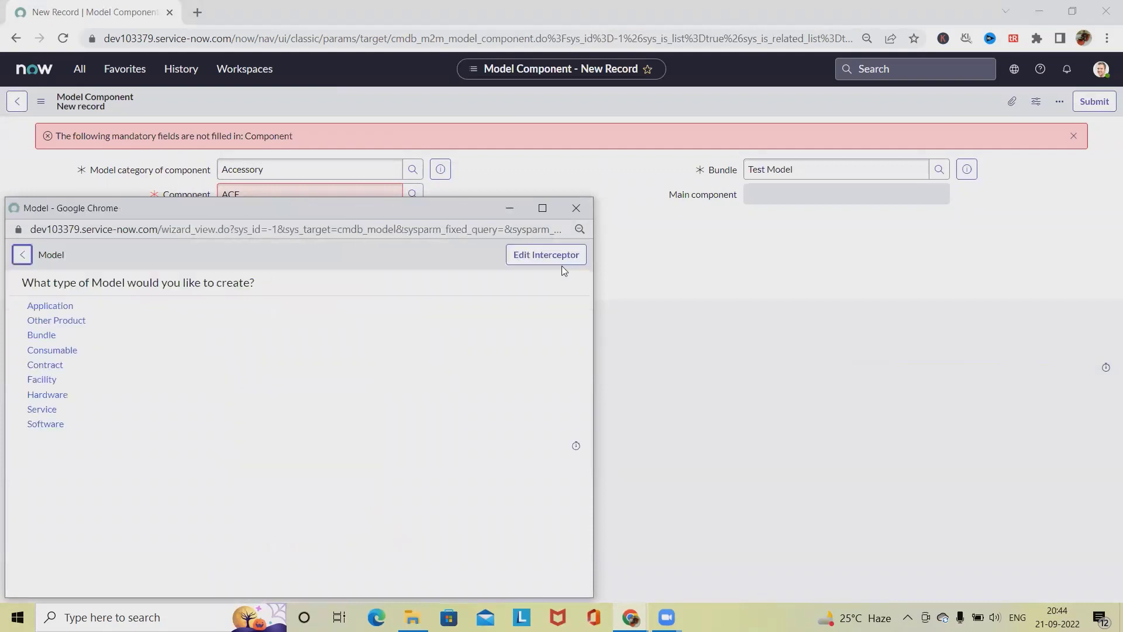
{"action": "left_click", "coordinate": [46, 340]}
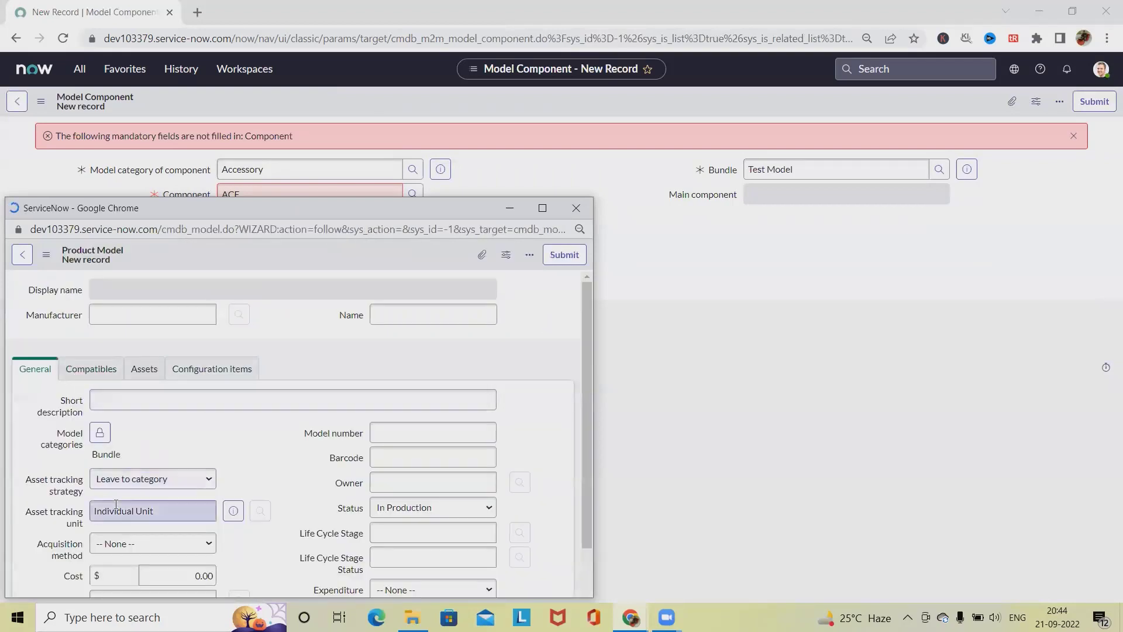
{"action": "scroll", "coordinate": [296, 460], "scroll_direction": "down", "scroll_amount": 1}
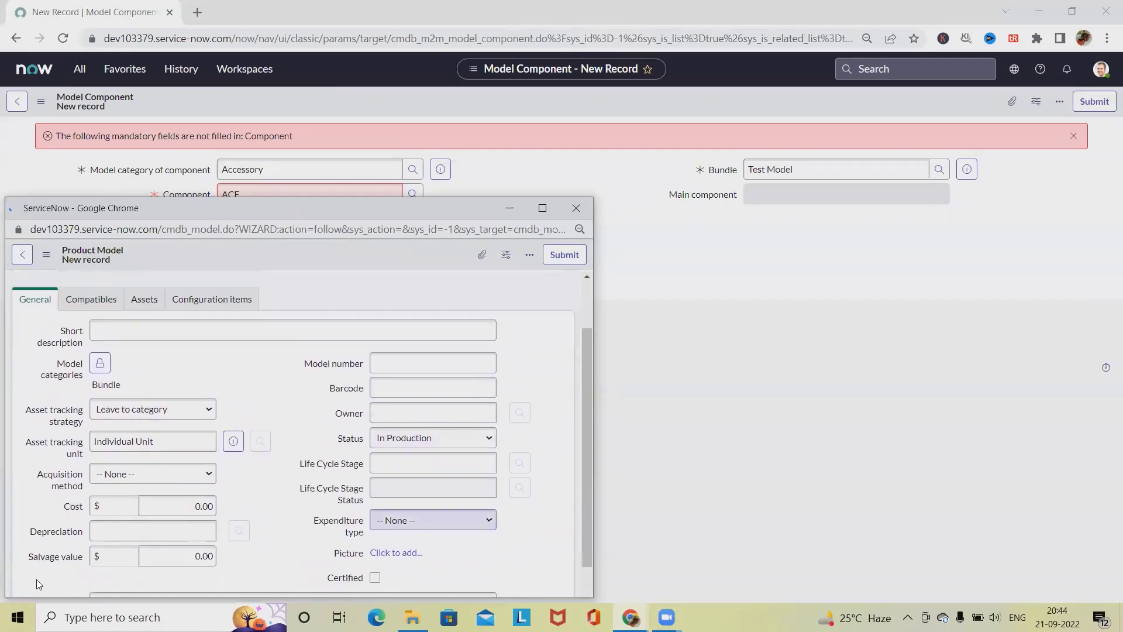
{"action": "scroll", "coordinate": [54, 576], "scroll_direction": "down", "scroll_amount": 3}
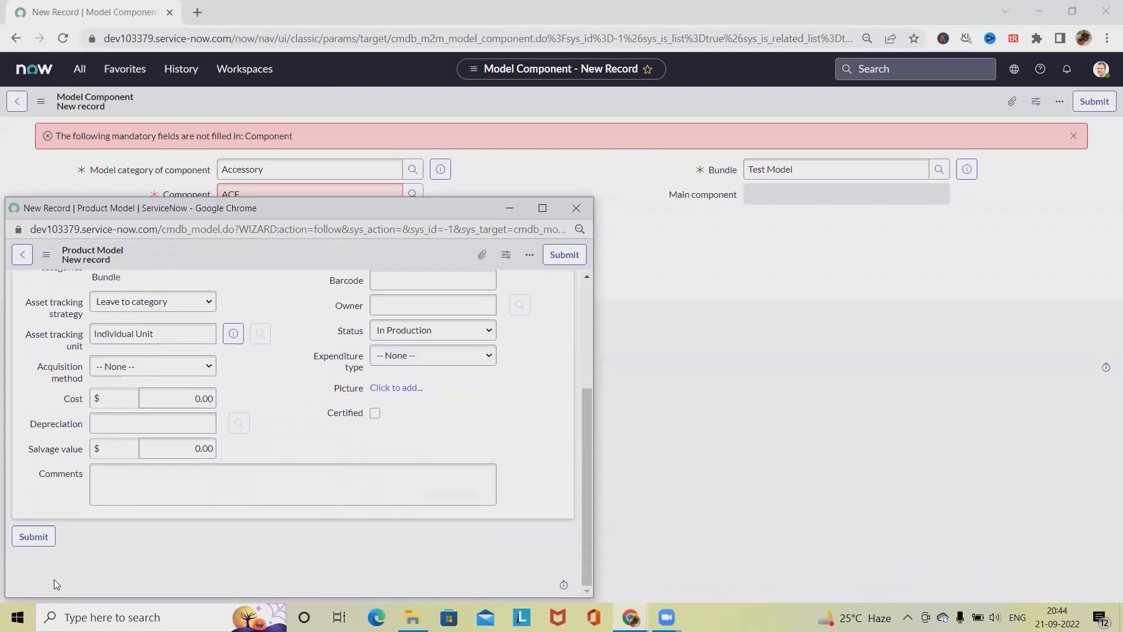
{"action": "left_click", "coordinate": [32, 542]}
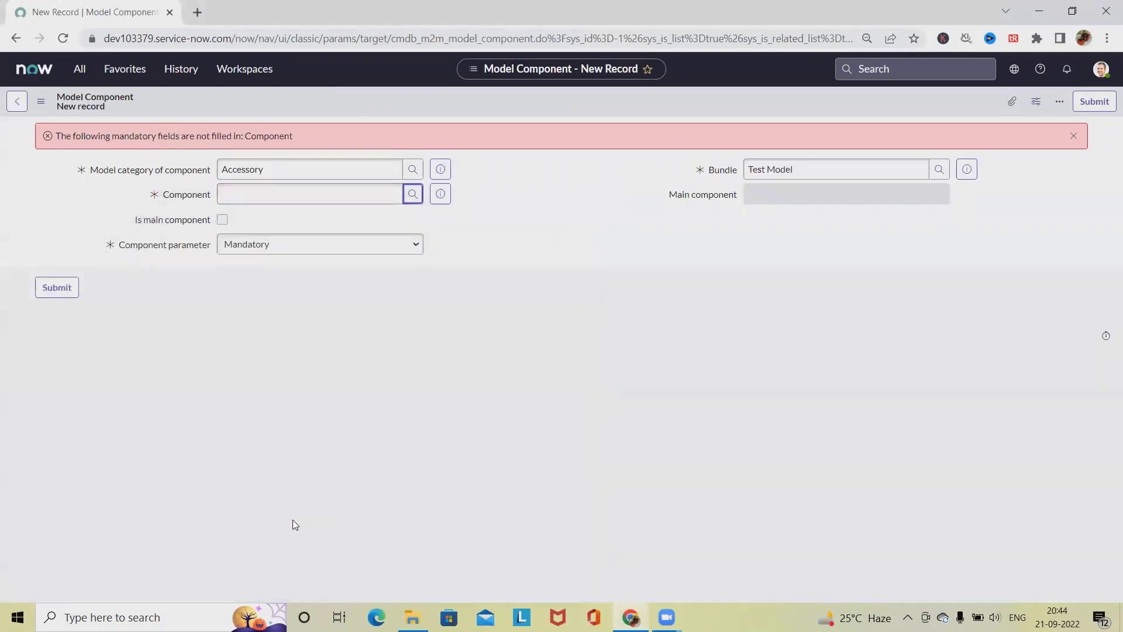
Step: Recheck the product model lookup with the filter cleared, then back out of the component form
{"action": "left_click", "coordinate": [412, 195]}
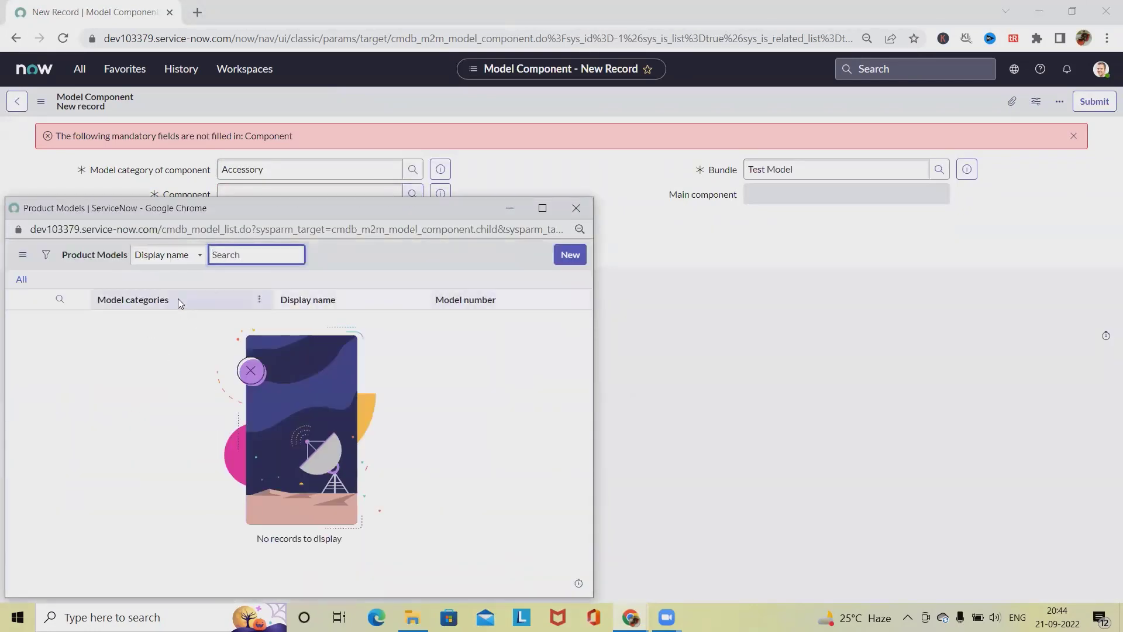
{"action": "left_click", "coordinate": [21, 279]}
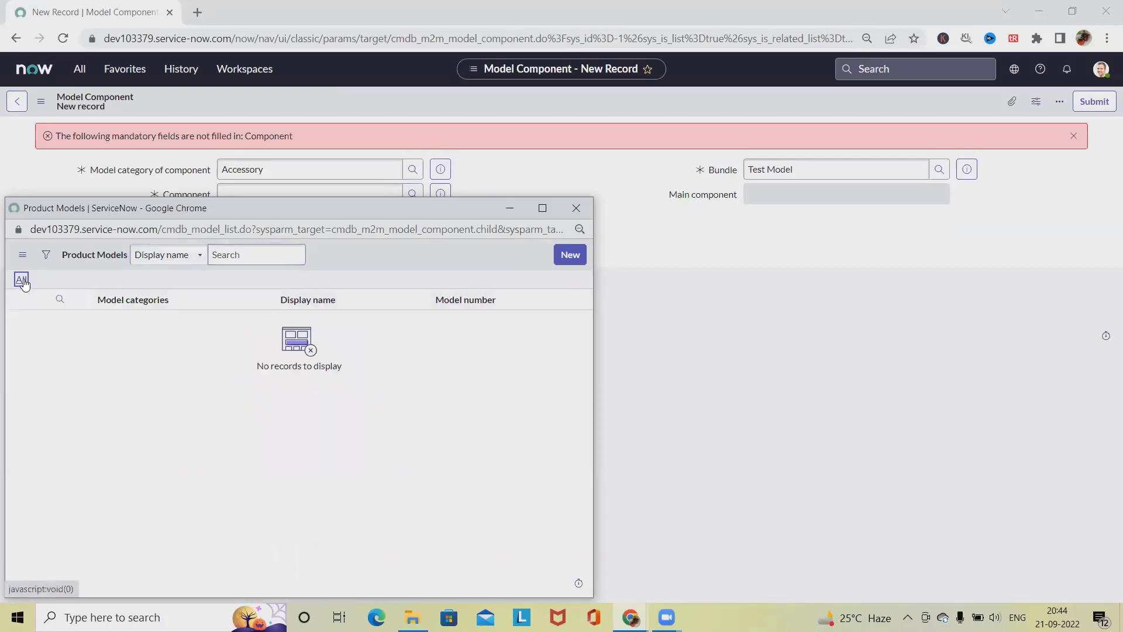
{"action": "left_click", "coordinate": [22, 281]}
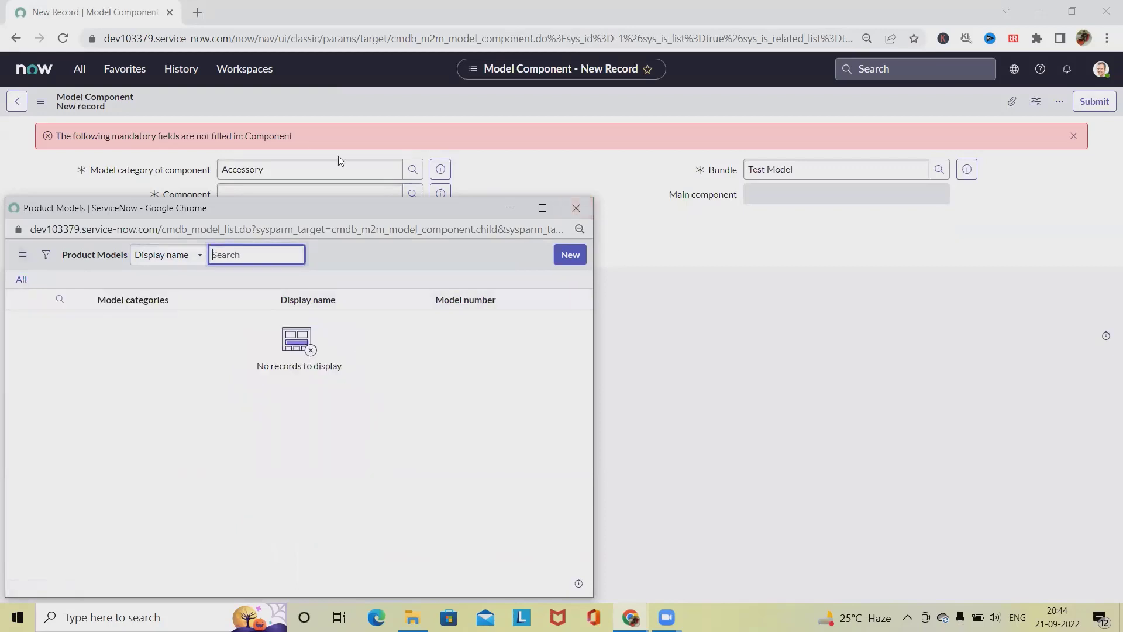
{"action": "left_click", "coordinate": [576, 208]}
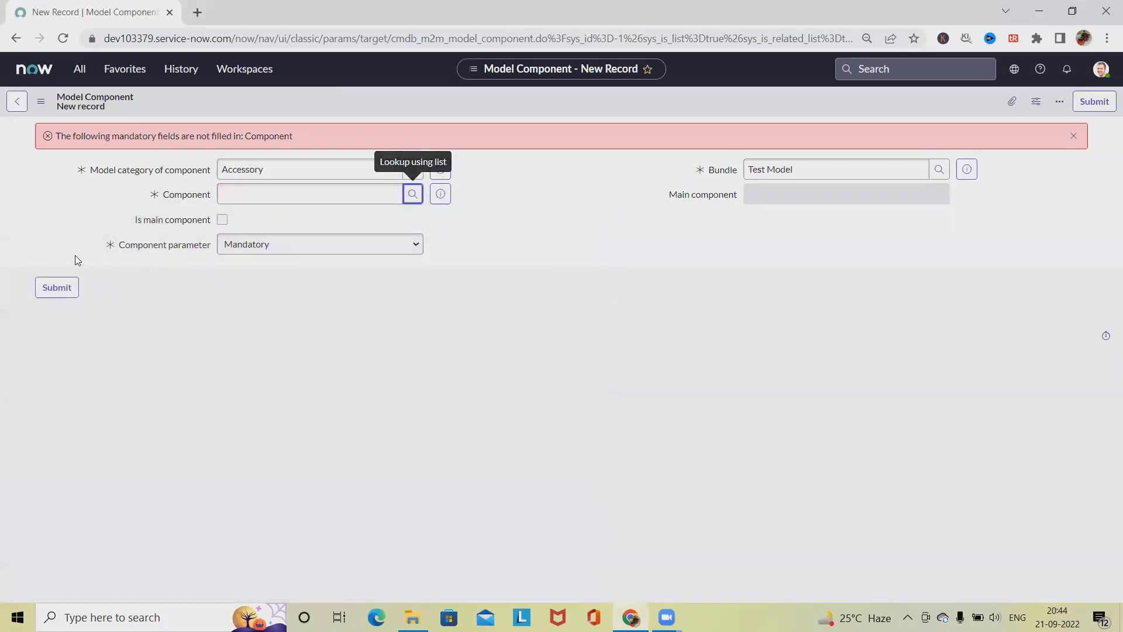
{"action": "left_click", "coordinate": [26, 101]}
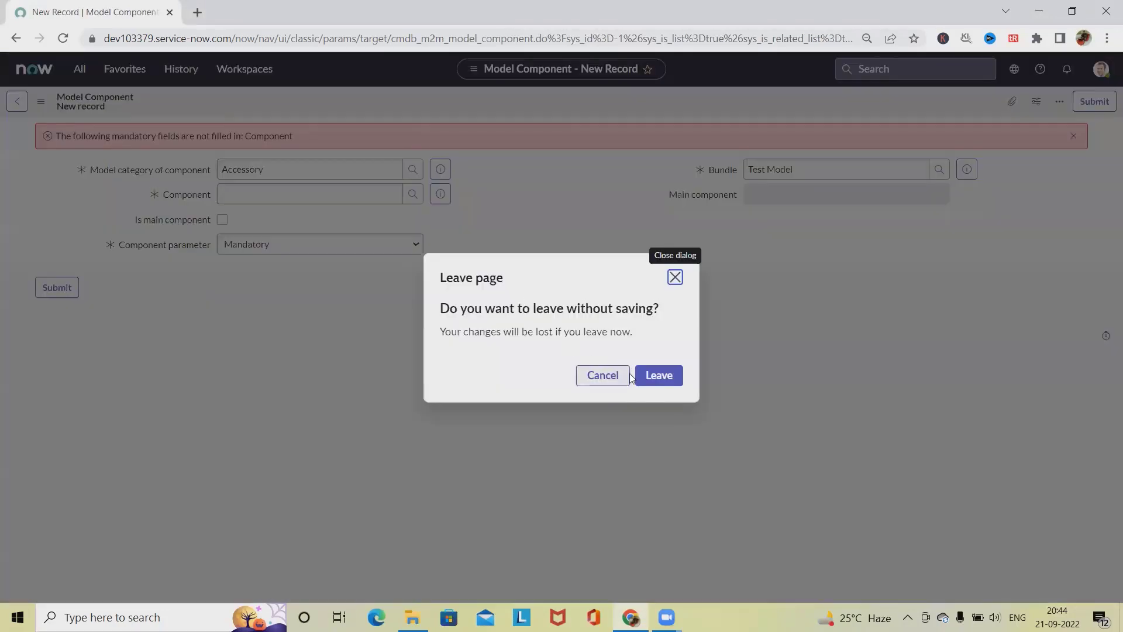
Step: Discard the unsaved component, view Test Model's lifecycle records, and return to Service Models
{"action": "left_click", "coordinate": [653, 379]}
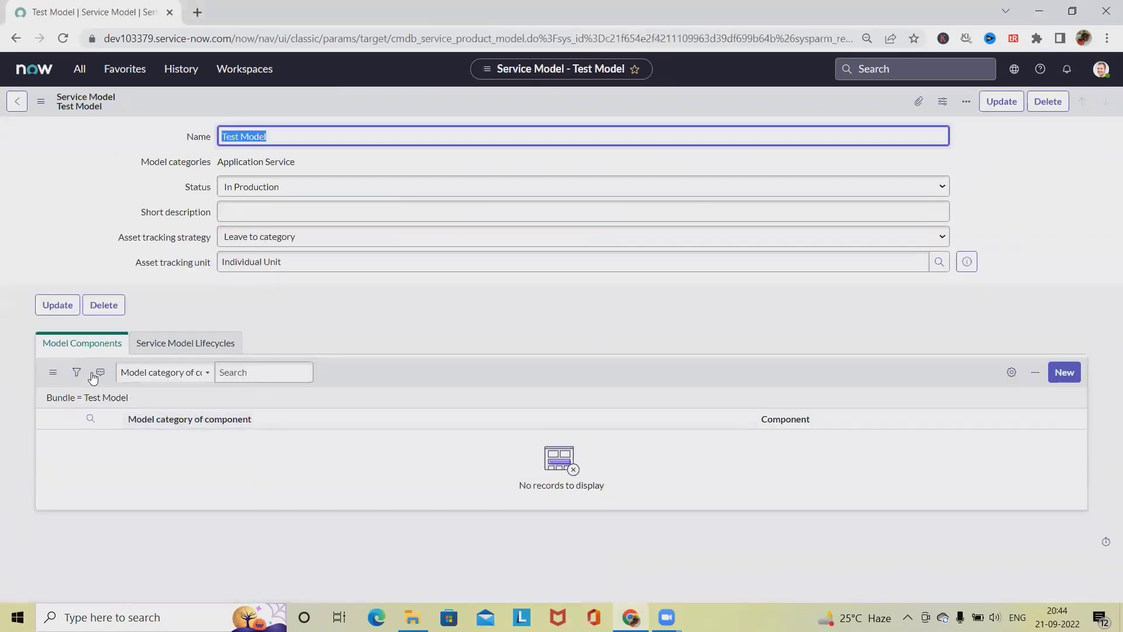
{"action": "left_click", "coordinate": [151, 349]}
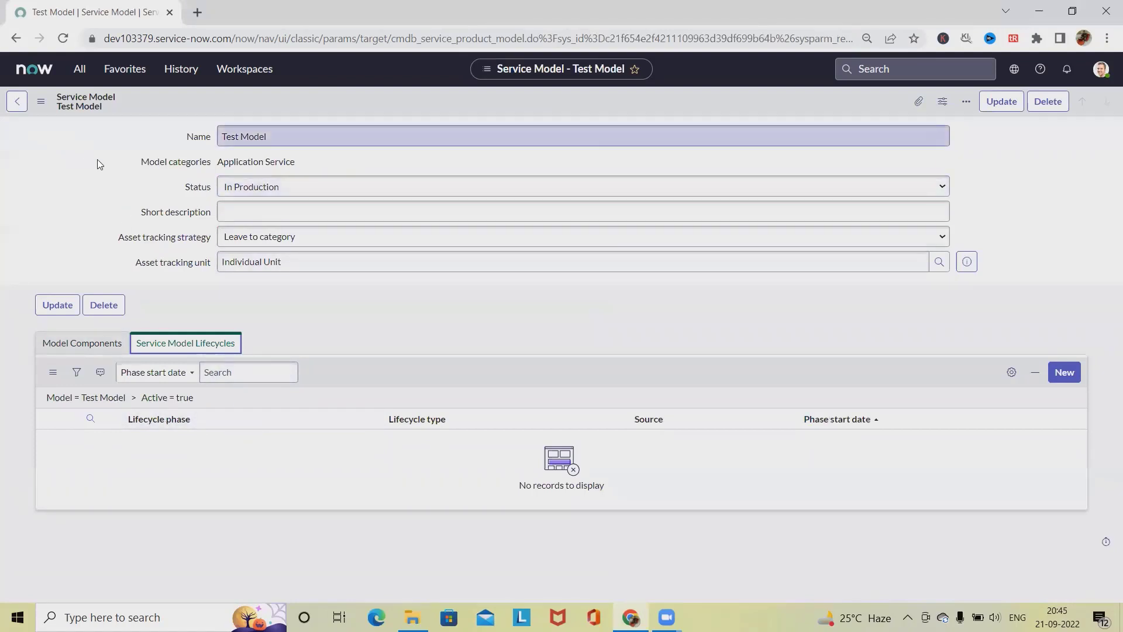
{"action": "left_click", "coordinate": [17, 100]}
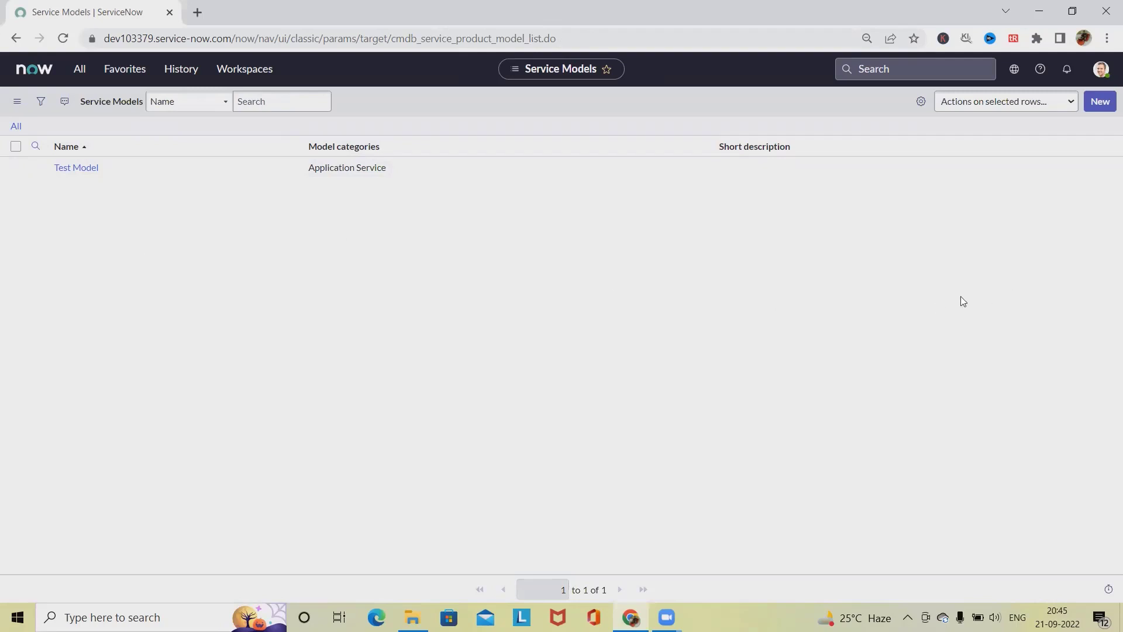
Step: Open Product Models and start a new Consumable model record
{"action": "left_click", "coordinate": [89, 79]}
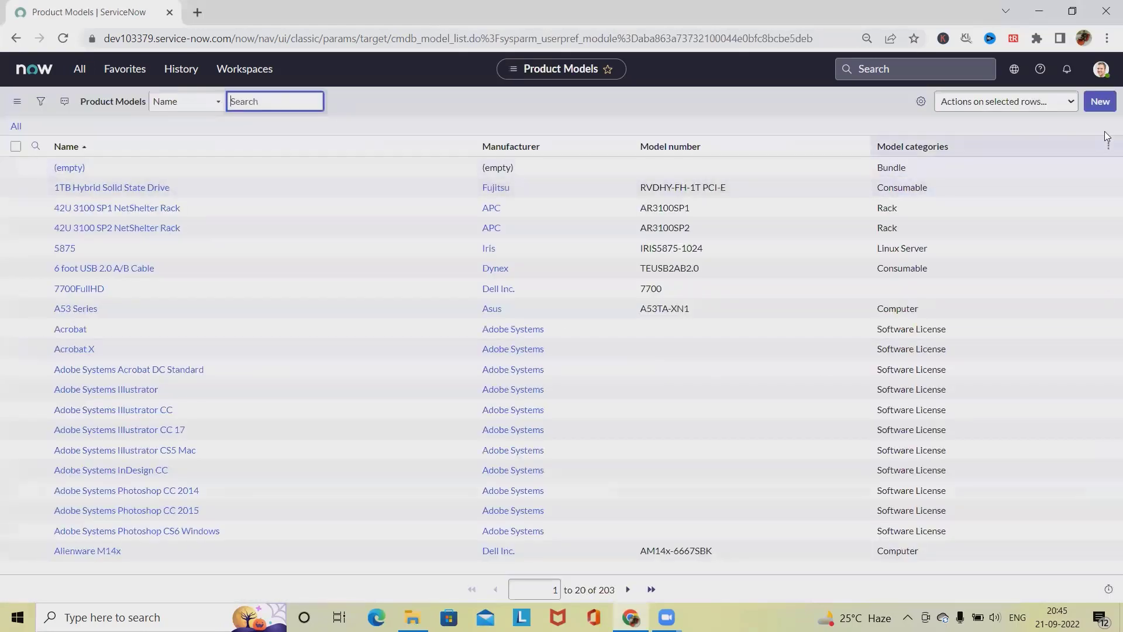
{"action": "left_click", "coordinate": [1101, 103]}
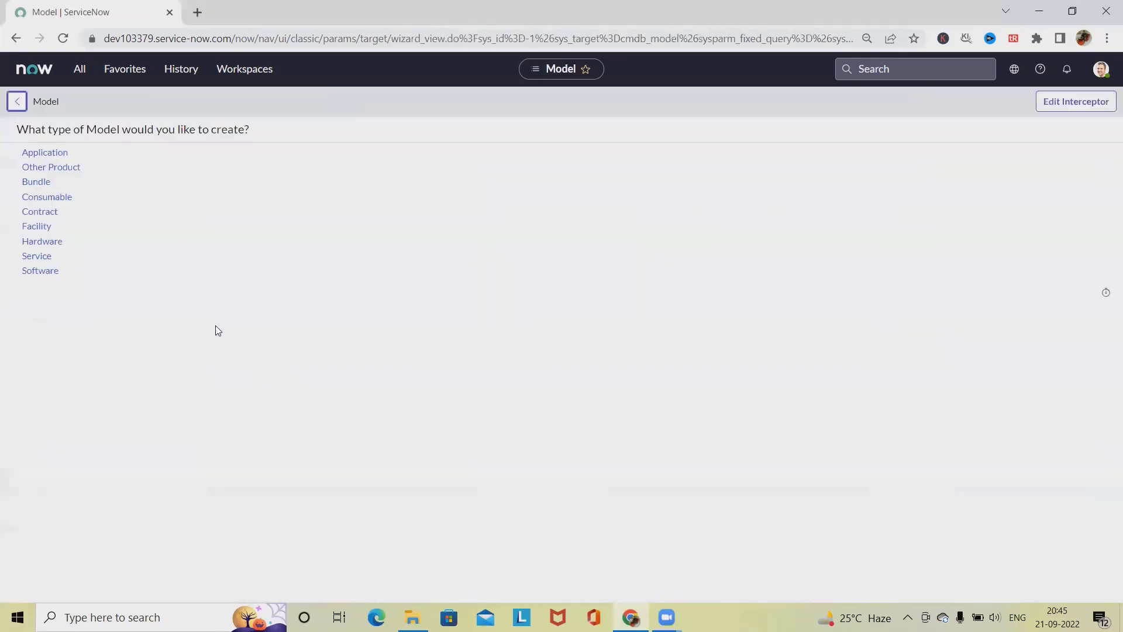
{"action": "left_click", "coordinate": [44, 199]}
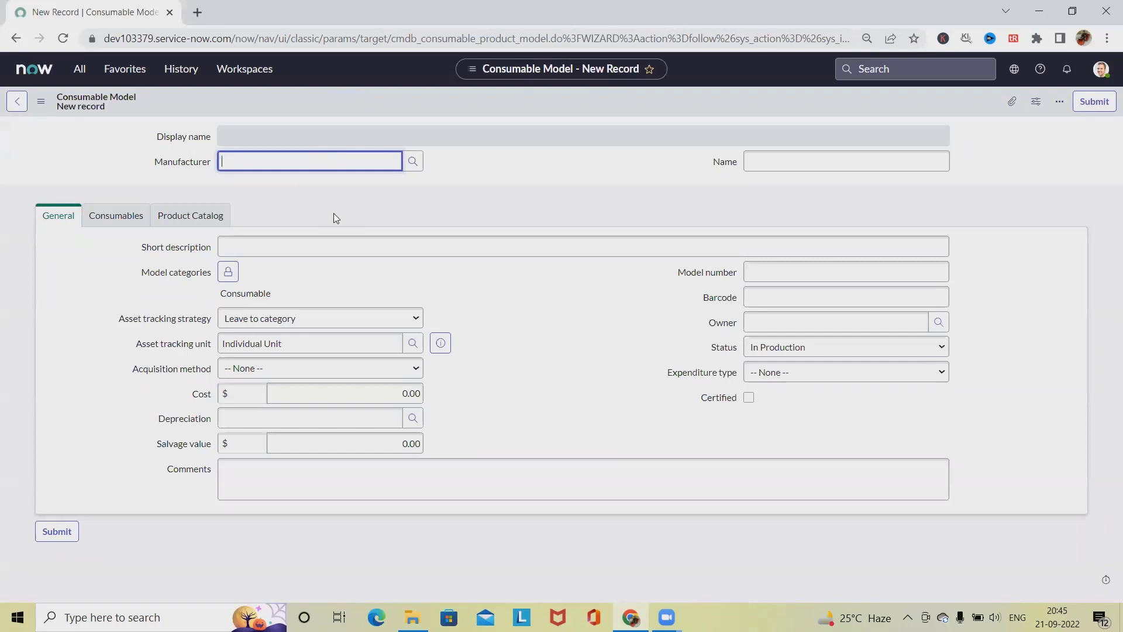
Step: Create consumable model 'Test' with status Build and short description 'This is a demo'
{"action": "left_click", "coordinate": [769, 154]}
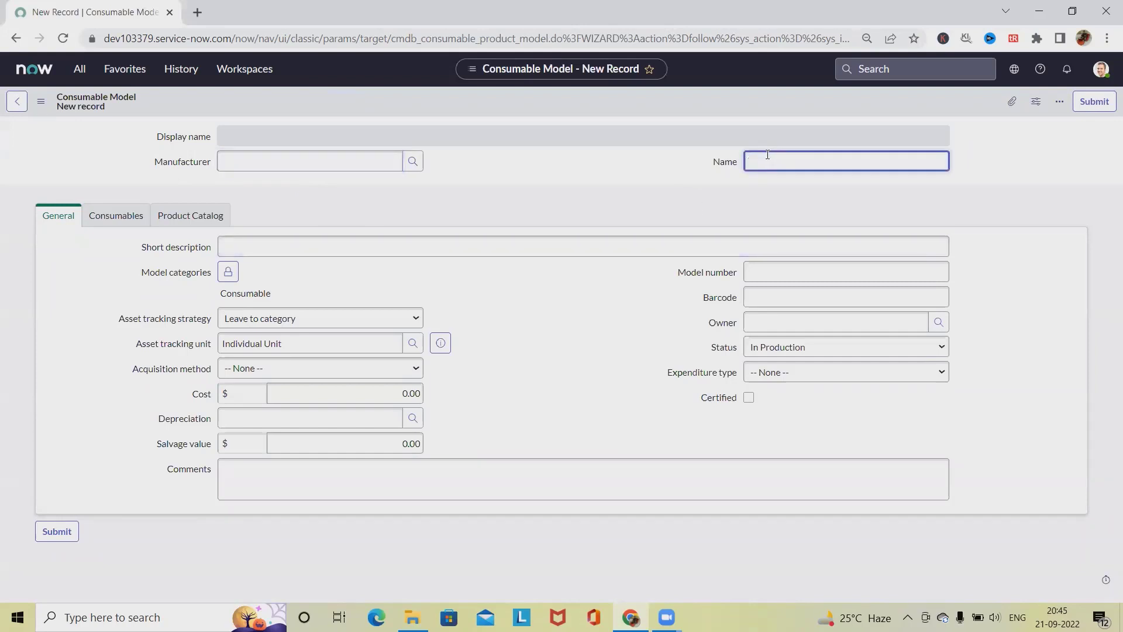
{"action": "type", "text": "Test"}
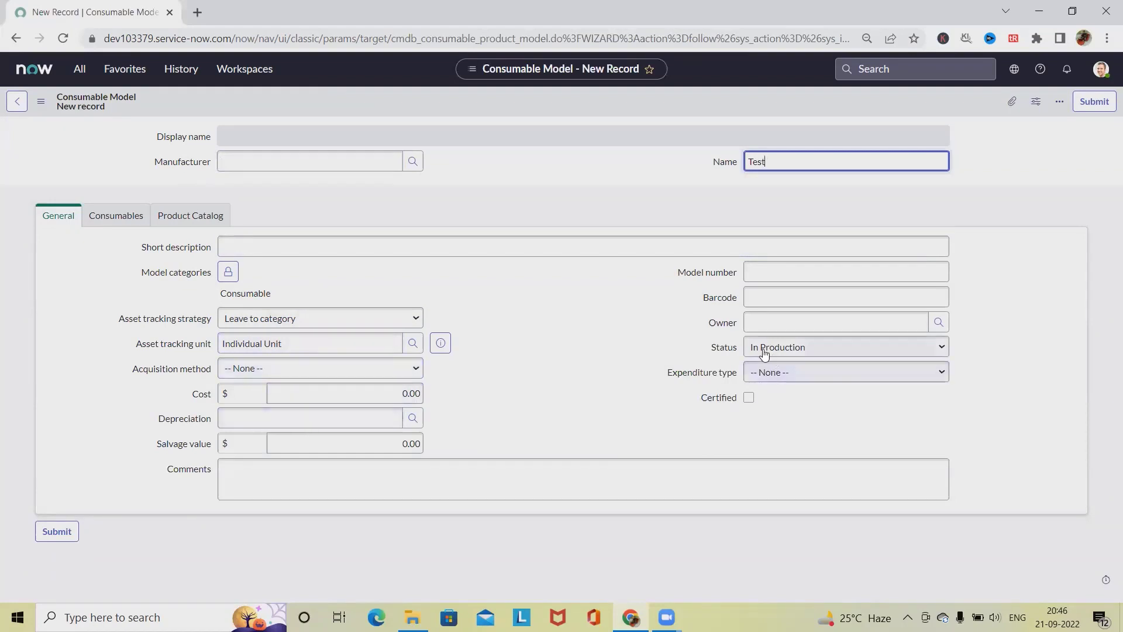
{"action": "left_click", "coordinate": [821, 351]}
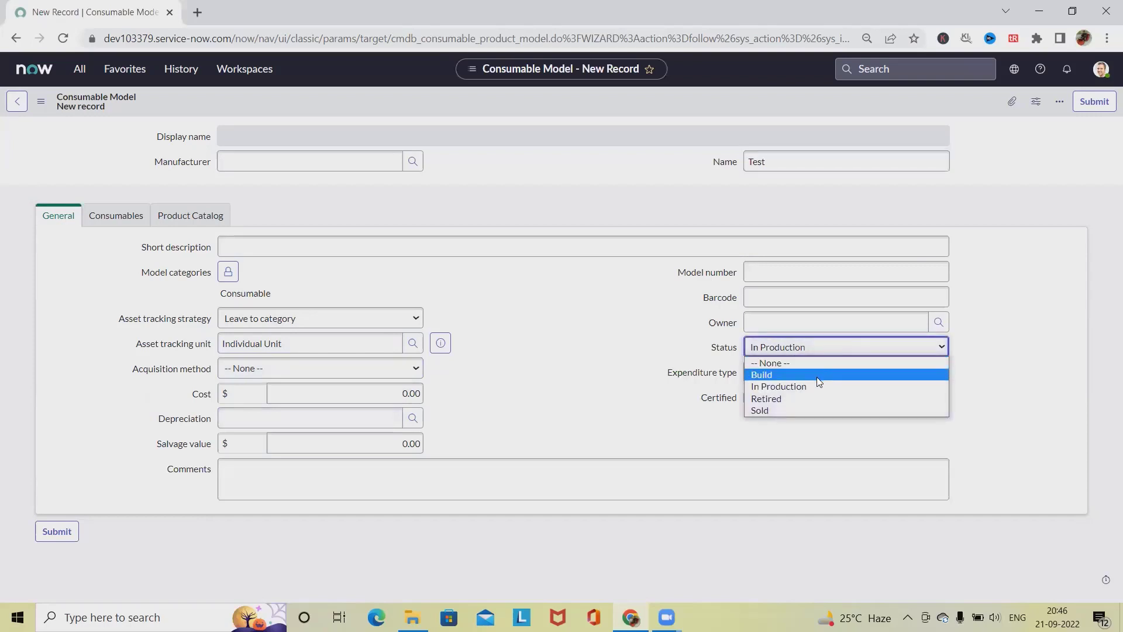
{"action": "left_click", "coordinate": [818, 376]}
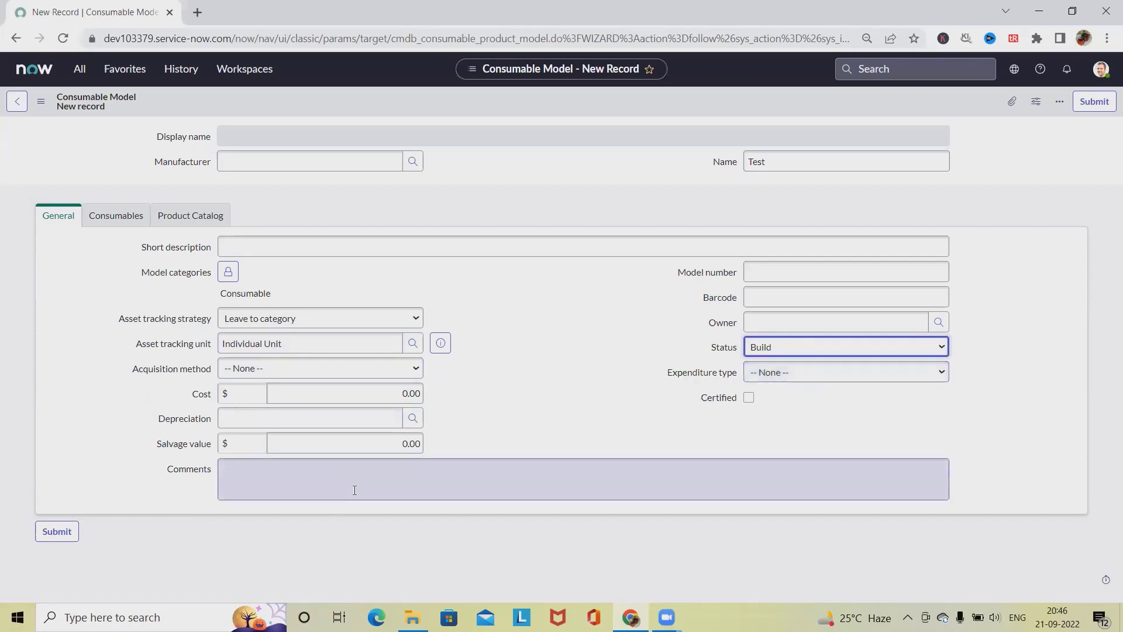
{"action": "left_click", "coordinate": [334, 246]}
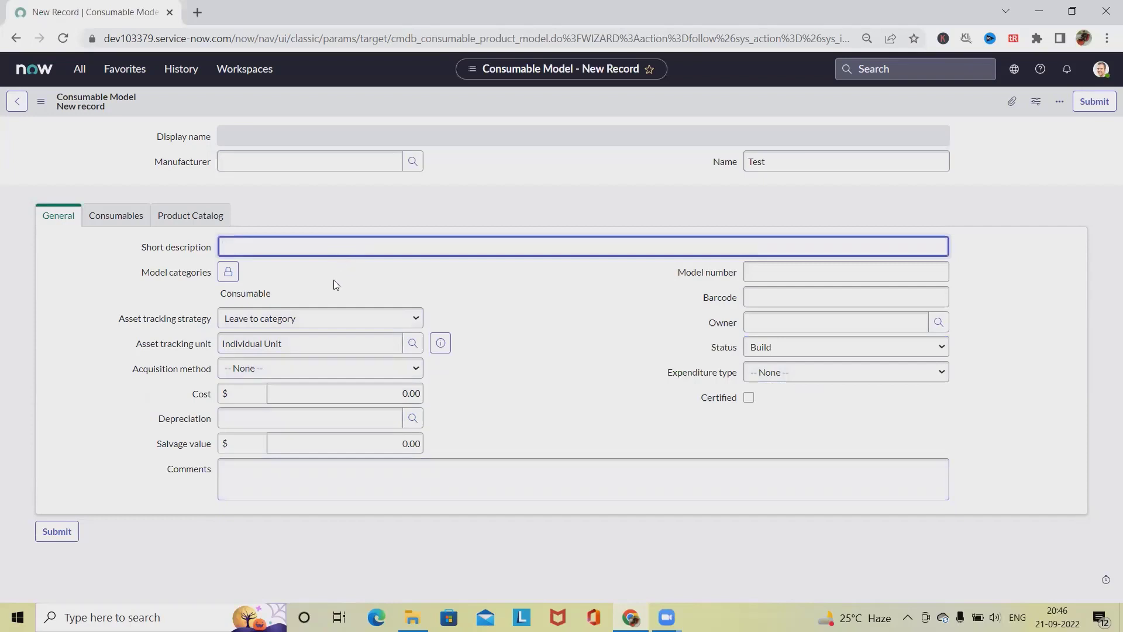
{"action": "type", "text": "Thsi i"}
{"action": "type", "text": "is is a"}
{"action": "type", "text": " demo"}
{"action": "left_click", "coordinate": [52, 533]}
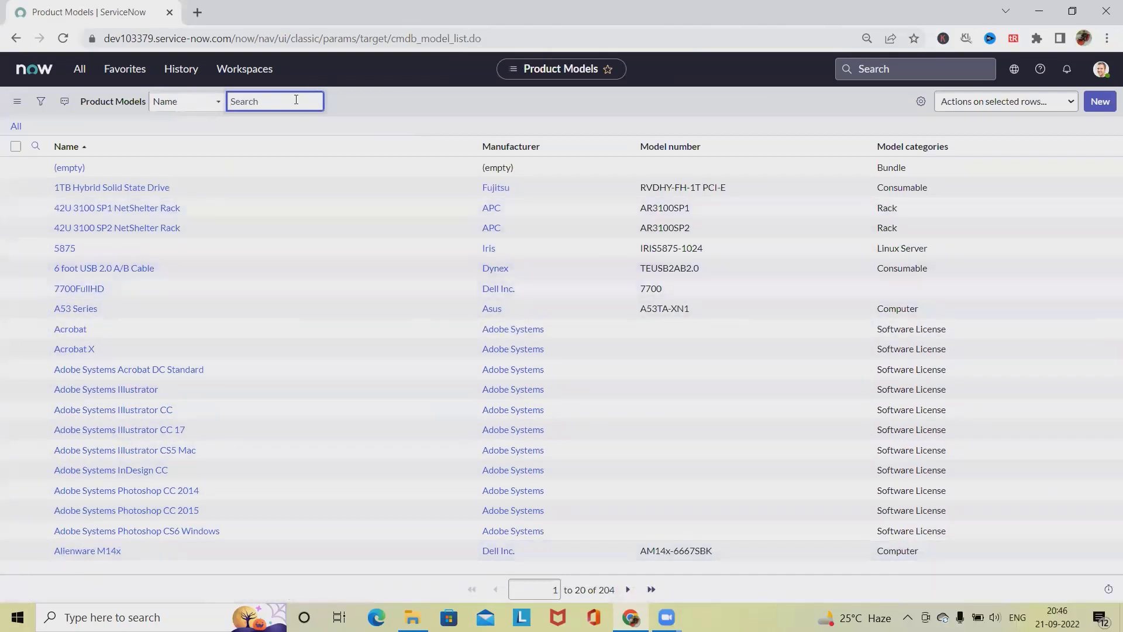
Step: Find the 'Test' consumable model and set its manufacturer to ACME Africa
{"action": "type", "text": "Test"}
{"action": "key", "text": "Return"}
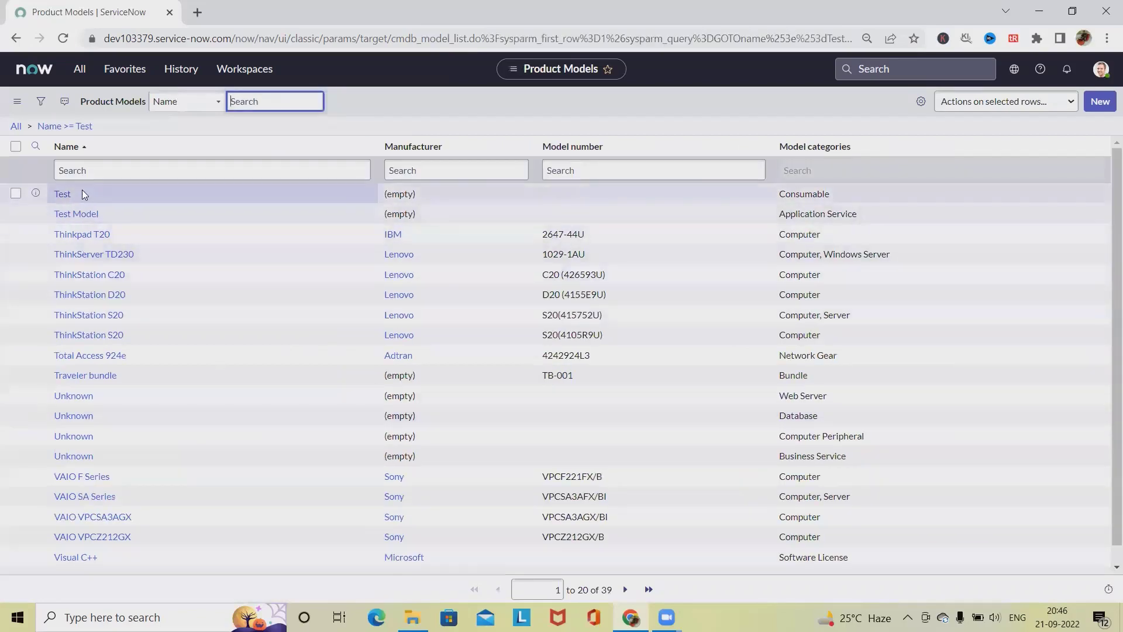
{"action": "left_click", "coordinate": [66, 197]}
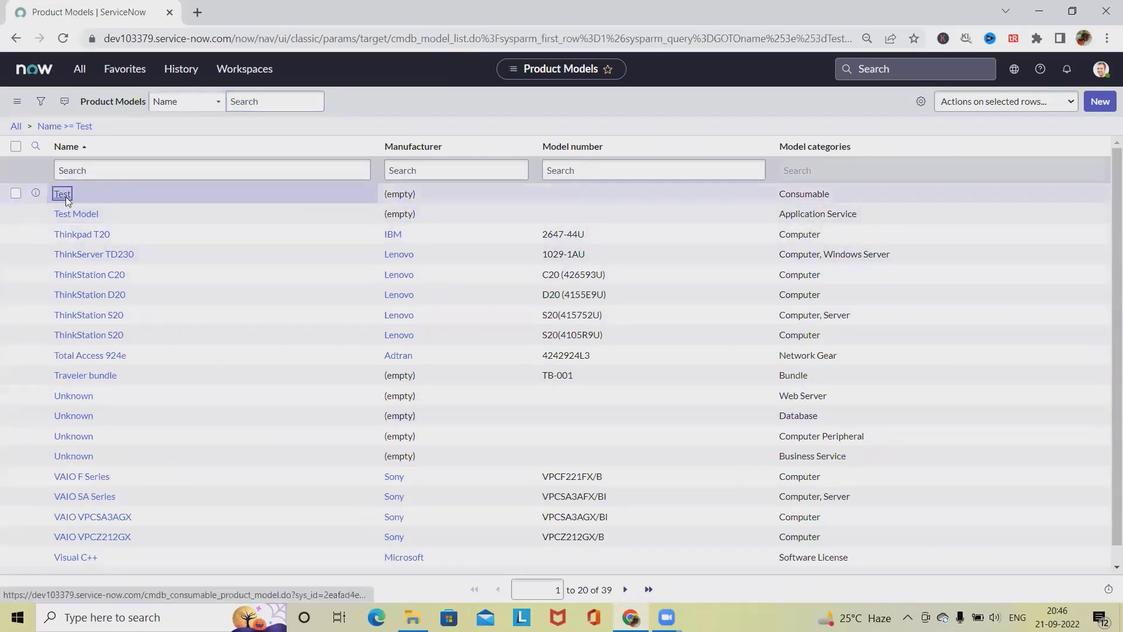
{"action": "scroll", "coordinate": [120, 324], "scroll_direction": "down", "scroll_amount": 3}
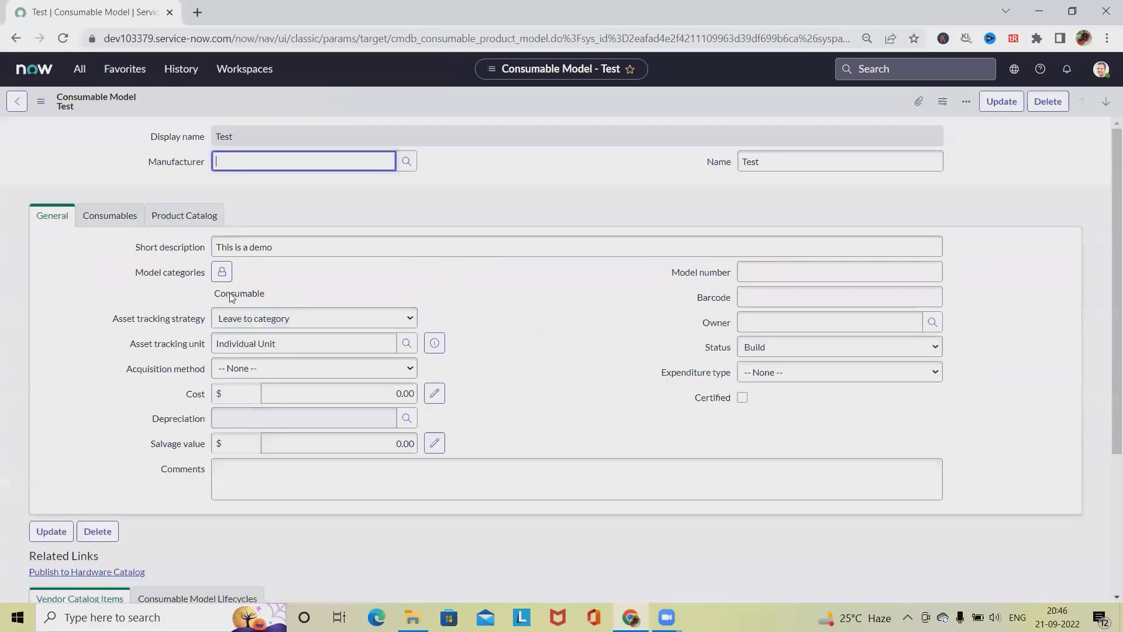
{"action": "left_click", "coordinate": [406, 161]}
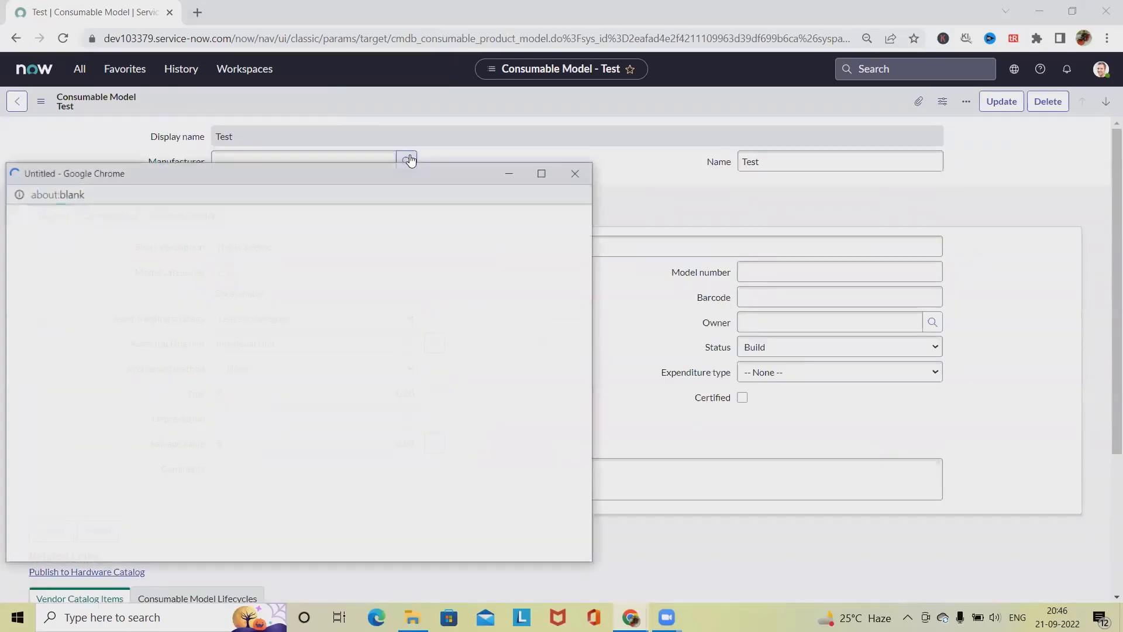
{"action": "left_click", "coordinate": [84, 359]}
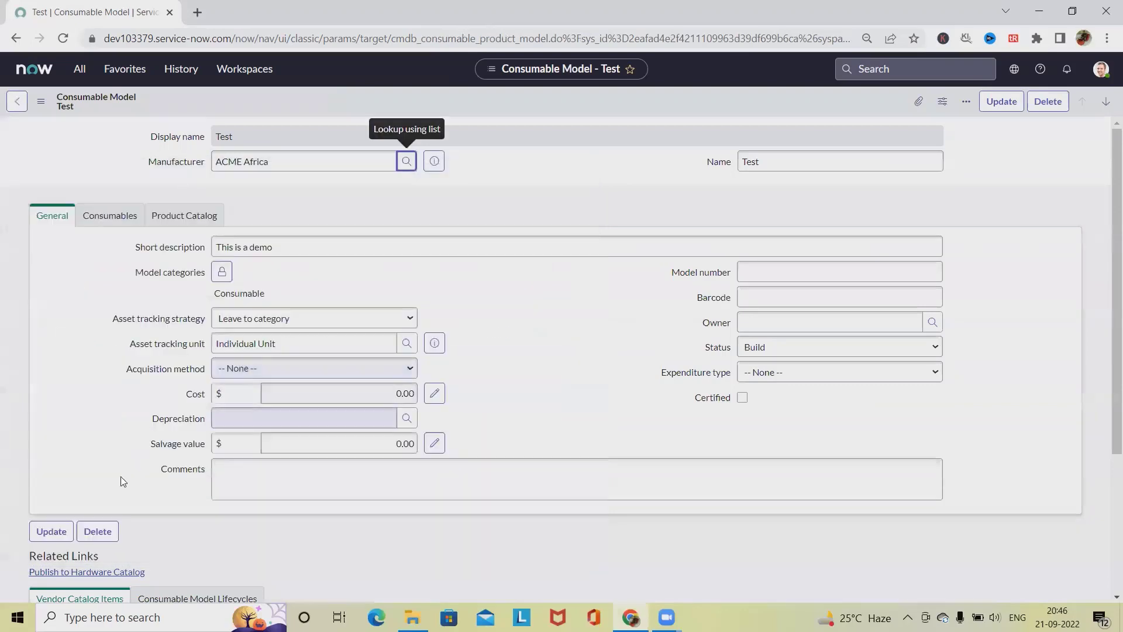
{"action": "left_click", "coordinate": [66, 530]}
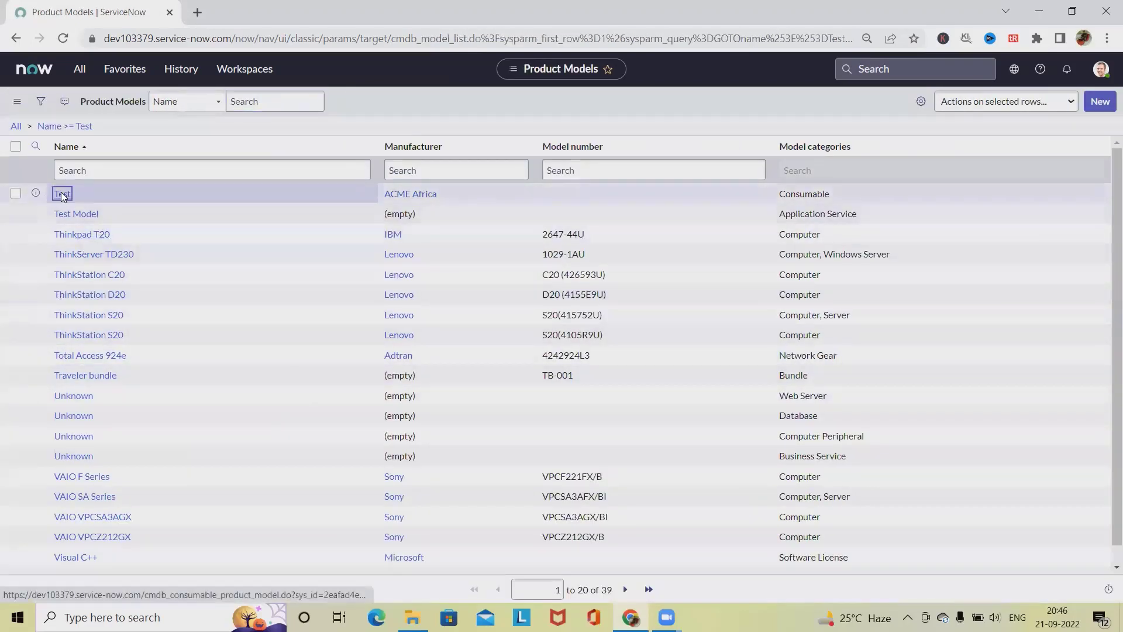
Step: Reopen the ACME Africa Test model, keep its asset tracking strategy, and view its vendor catalog items
{"action": "left_click", "coordinate": [62, 195]}
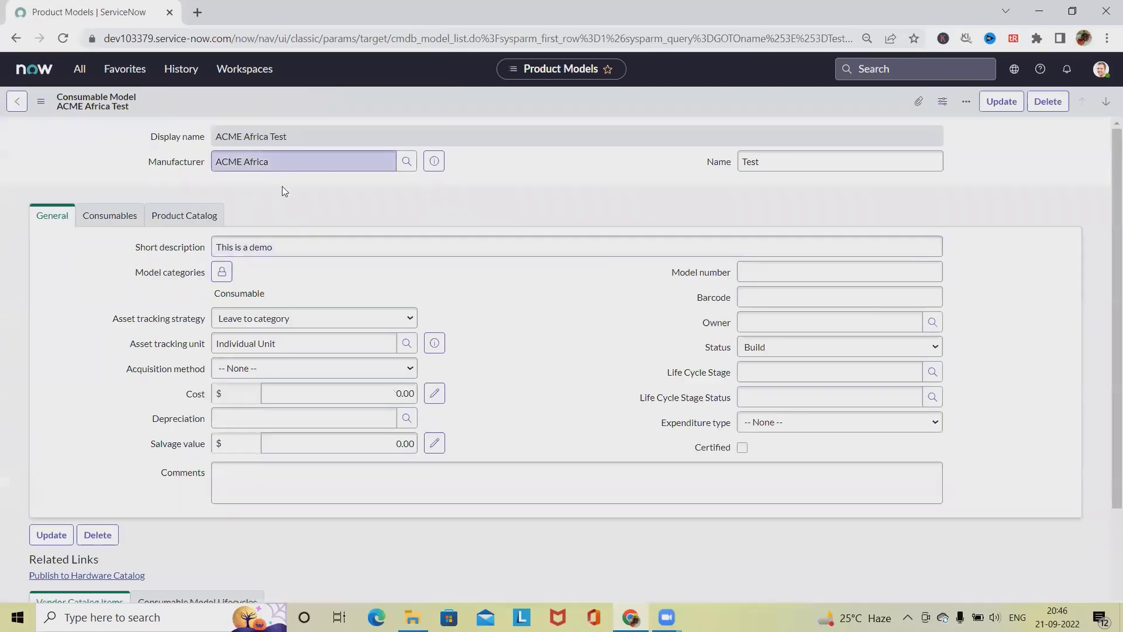
{"action": "left_click", "coordinate": [348, 319]}
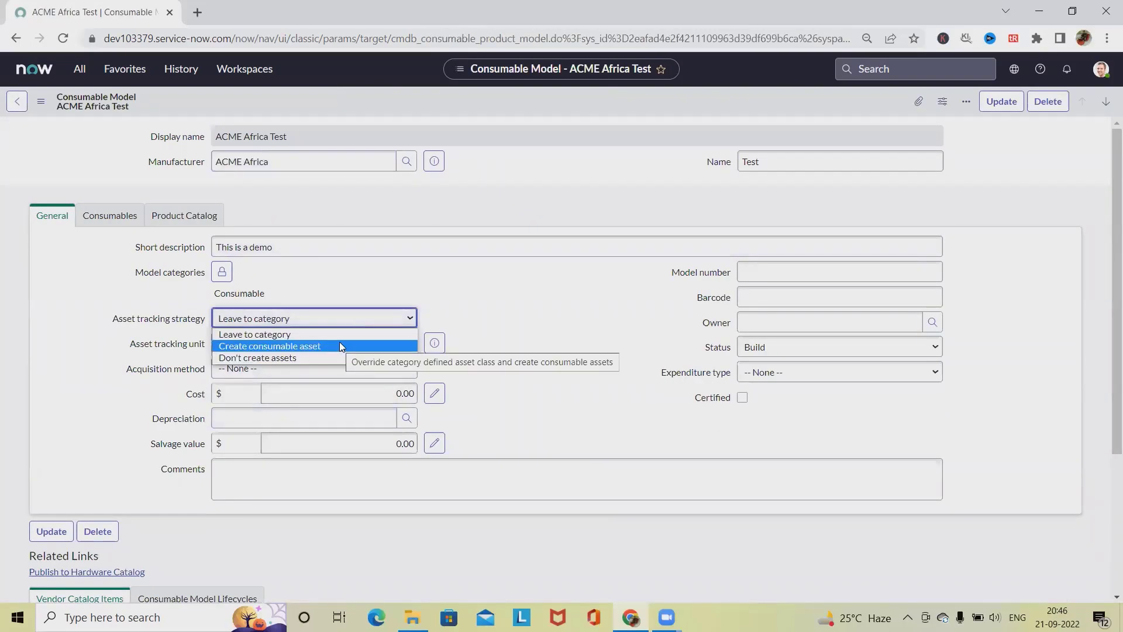
{"action": "left_click", "coordinate": [126, 443]}
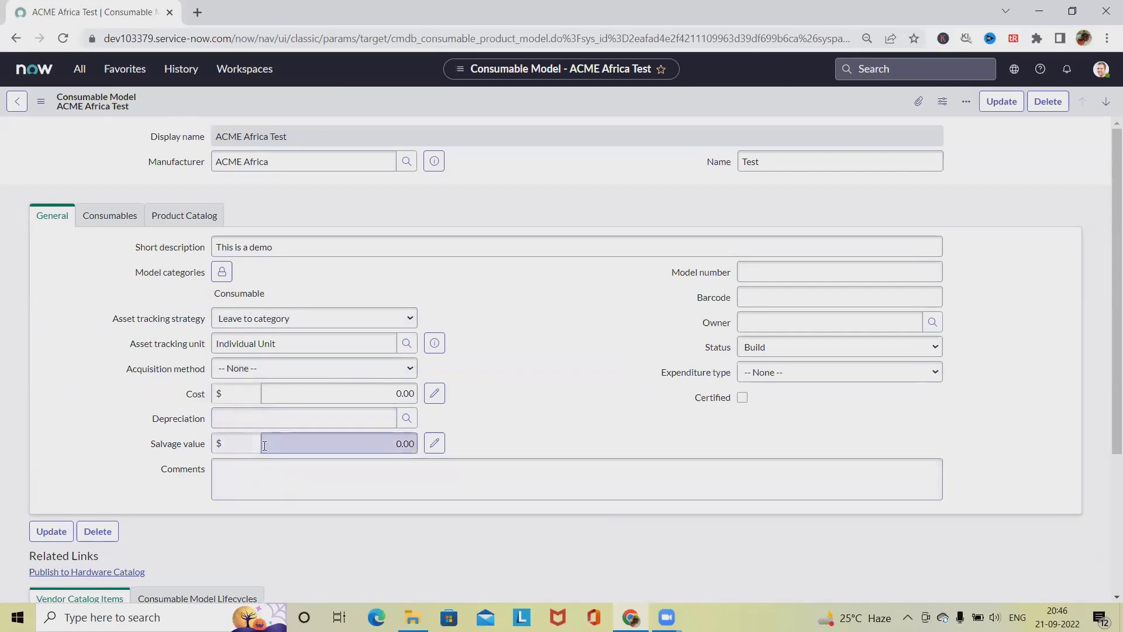
{"action": "scroll", "coordinate": [668, 382], "scroll_direction": "down", "scroll_amount": 3}
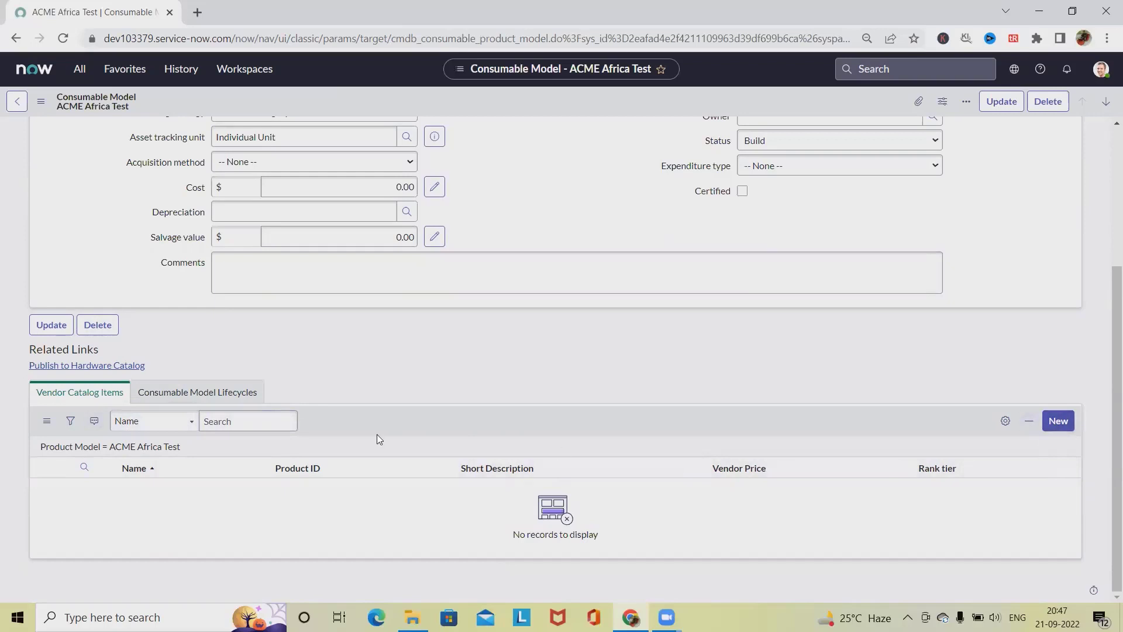
Step: Show the empty Consumable Model Lifecycles list, then scroll back to the top of the form
{"action": "left_click", "coordinate": [206, 395]}
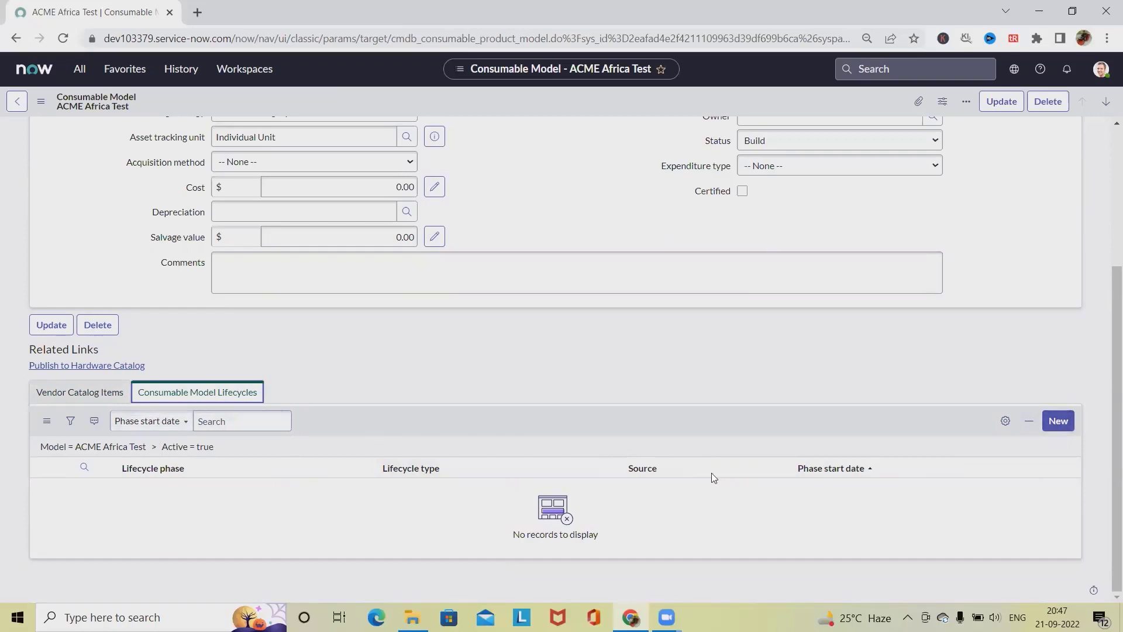
{"action": "scroll", "coordinate": [802, 398], "scroll_direction": "up", "scroll_amount": 3}
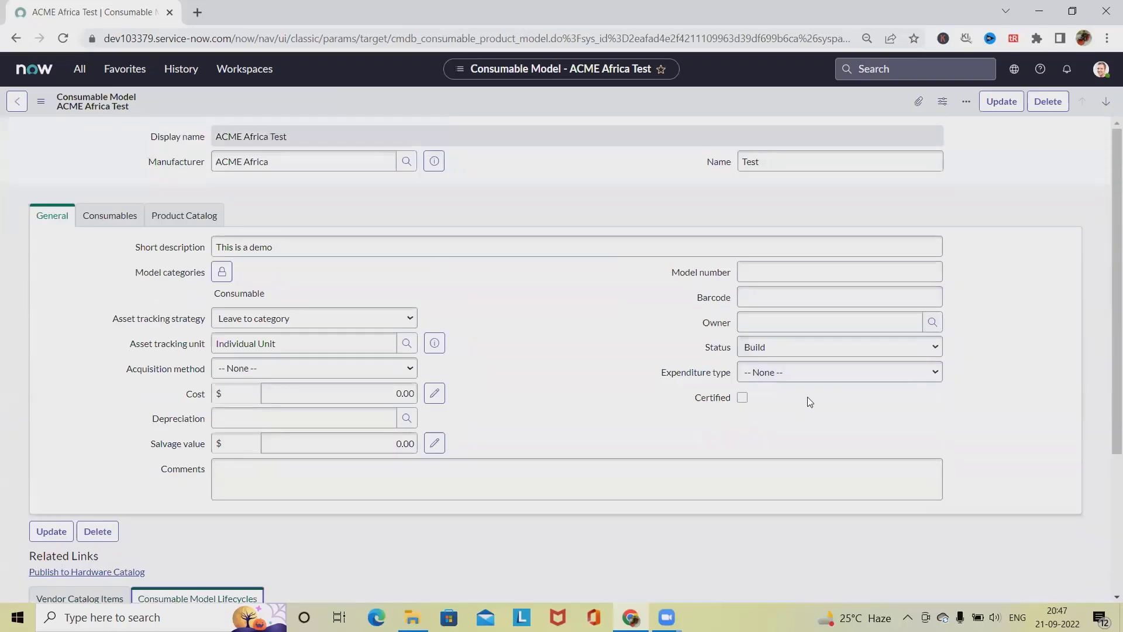